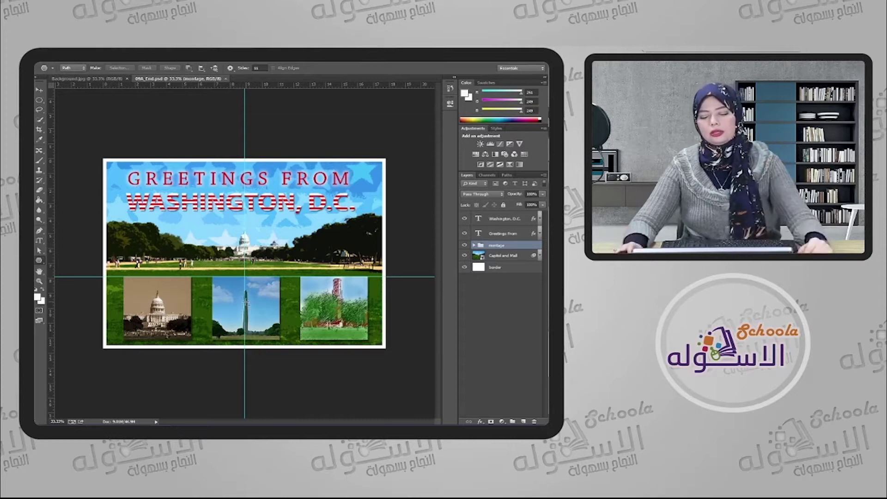
# Step: Save a copy of Background.jpg as Work in JPEG format with maximum quality 12
pyautogui.click(58, 79)
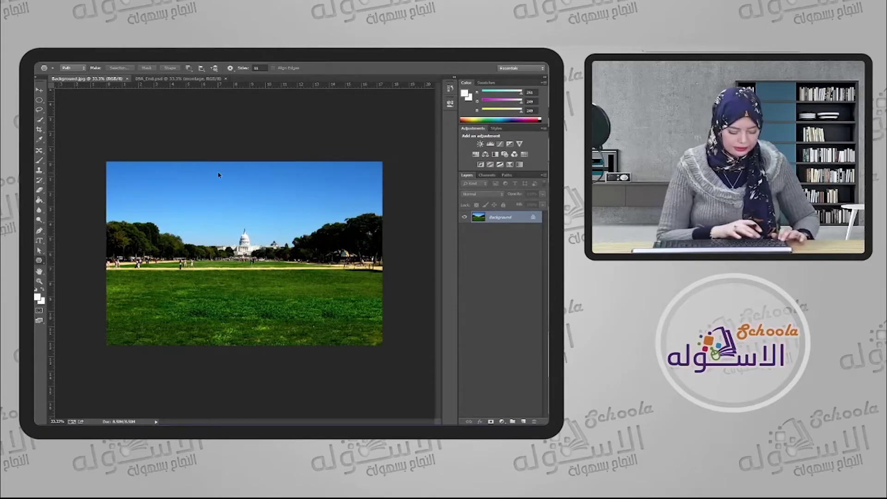
pyautogui.hotkey('ctrl', 'shift', 's')
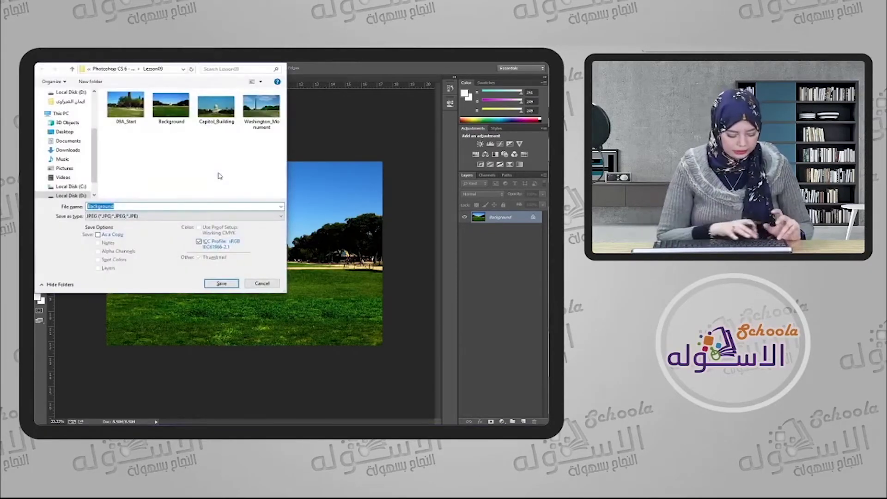
pyautogui.write('Work')
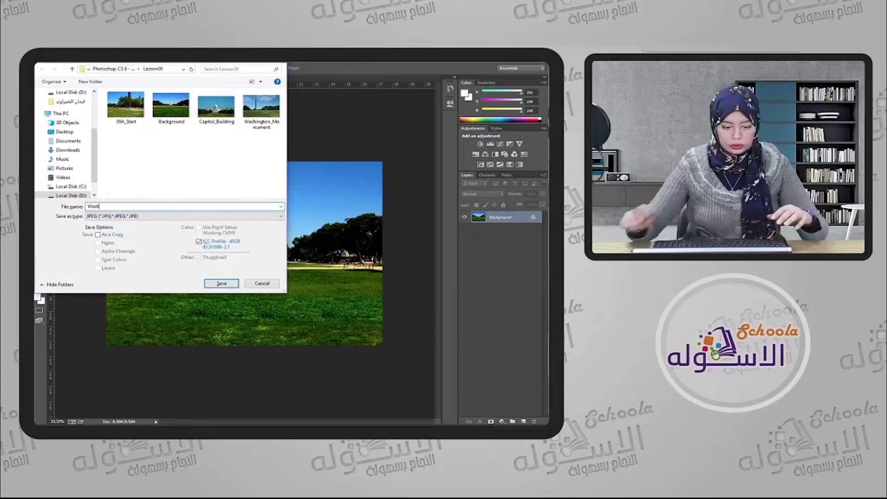
pyautogui.click(221, 283)
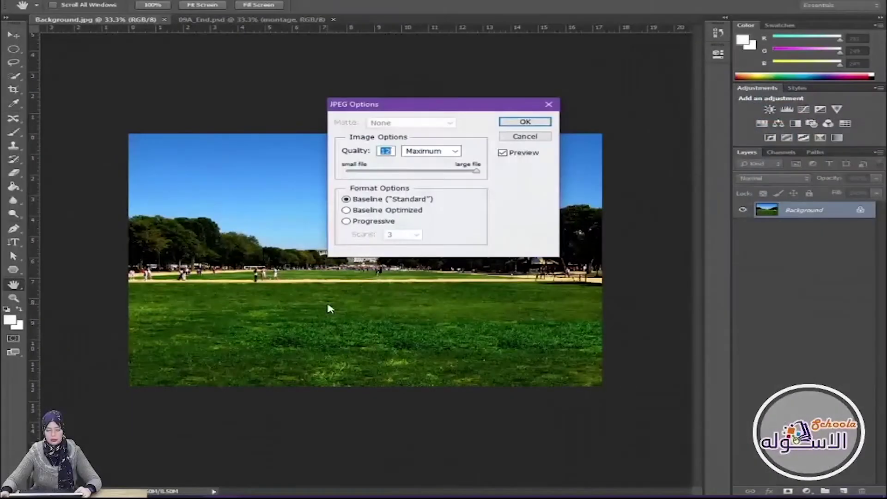
pyautogui.click(518, 124)
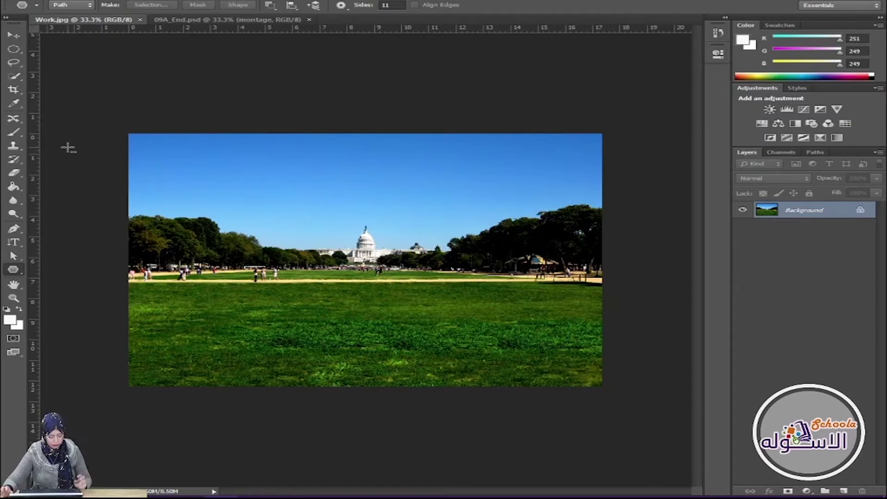
# Step: With the rulers shown, place a vertical guide at the horizontal centre of Work.jpg, through the Capitol dome
pyautogui.hotkey('ctrl', 'r')
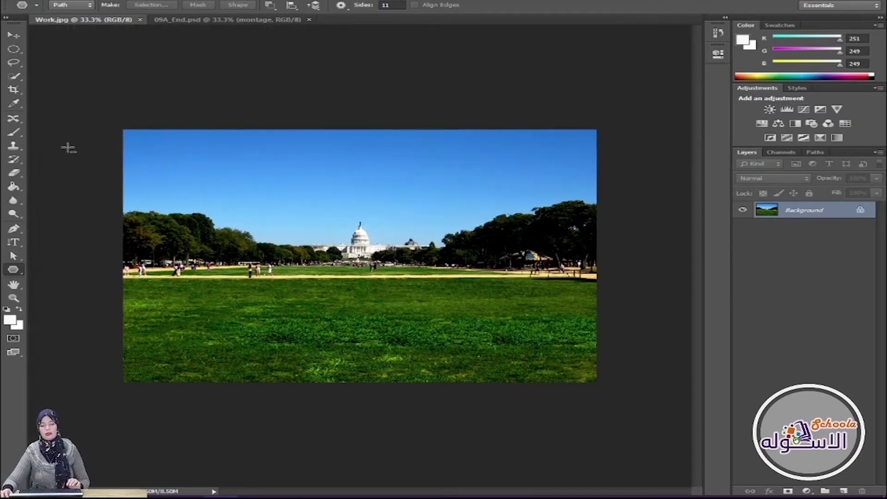
pyautogui.hotkey('ctrl', 'r')
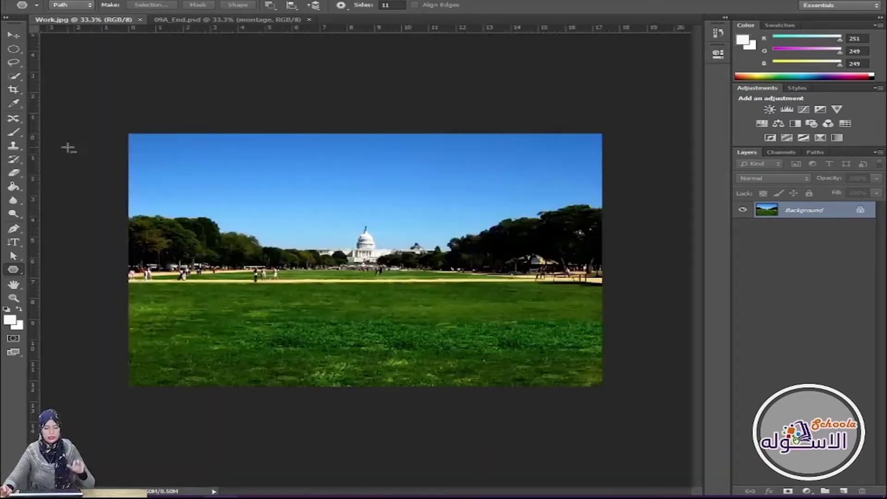
pyautogui.click(15, 36)
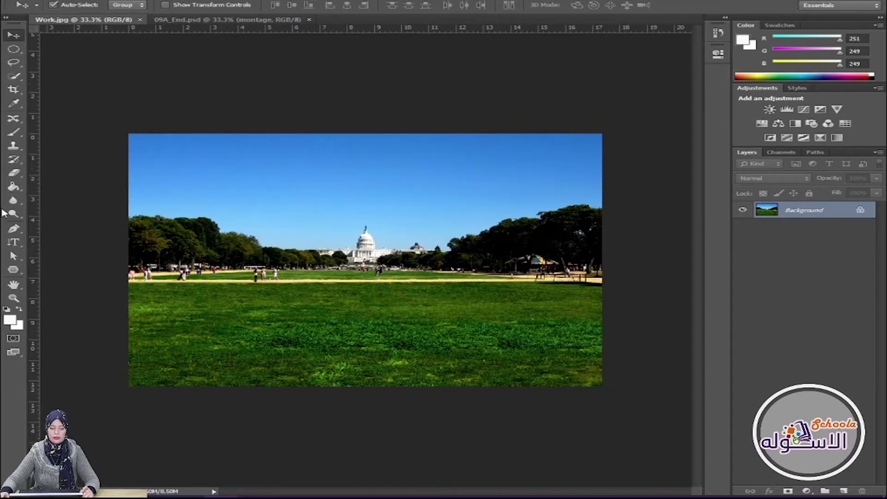
pyautogui.moveTo(38, 213); pyautogui.dragTo(362, 231)
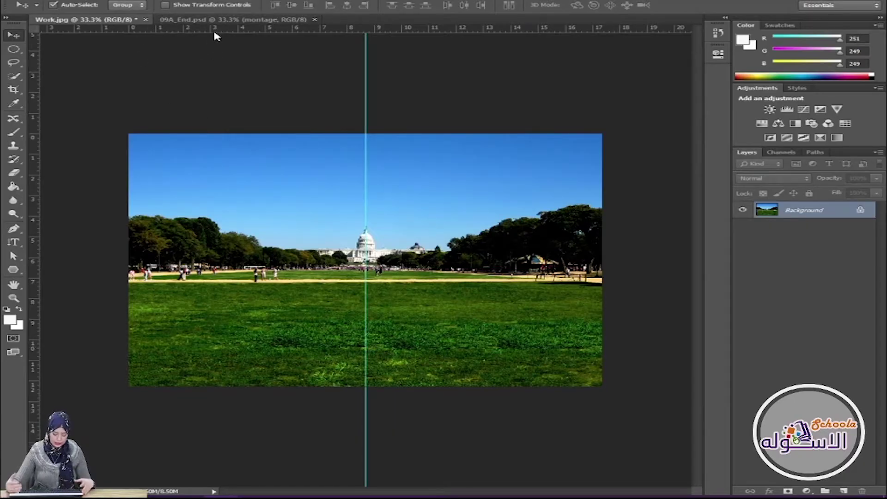
# Step: Open the 09A_Start, Capitol_Building and Washington_Monument images together from the Lesson09 folder
pyautogui.hotkey('ctrl', 'o')
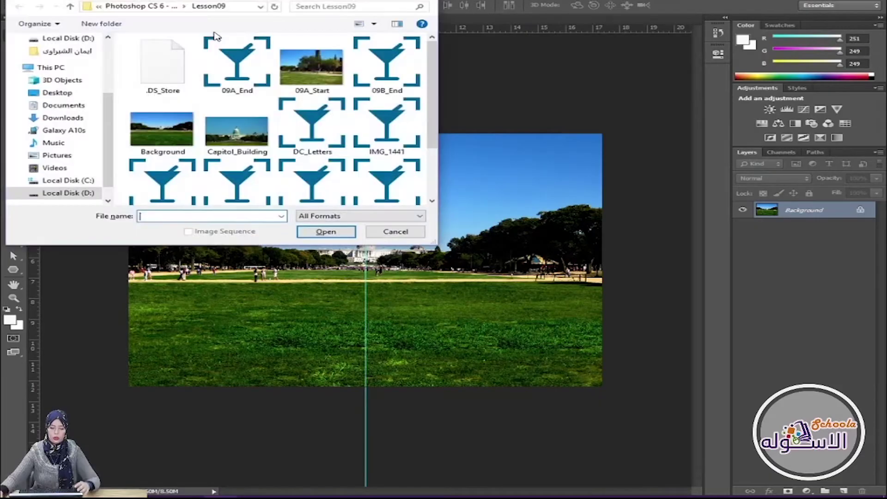
pyautogui.click(312, 64)
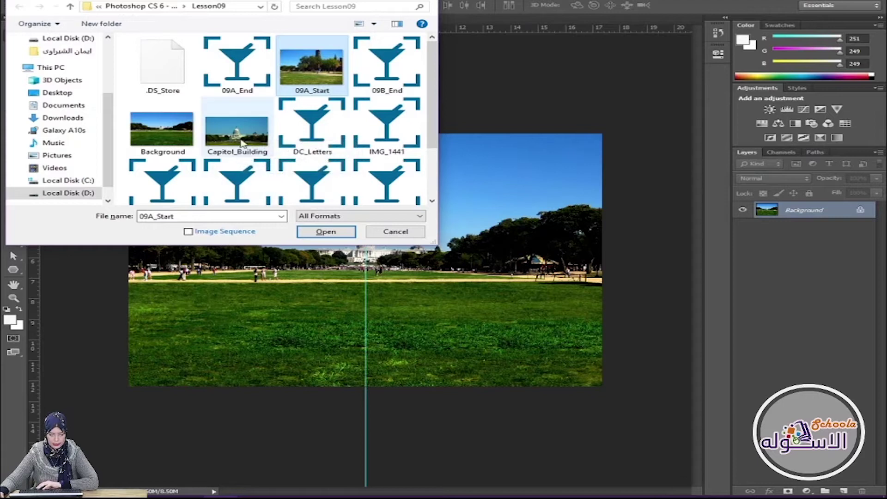
pyautogui.keyDown('ctrl'); pyautogui.click(244, 155); pyautogui.keyUp('ctrl')
pyautogui.scroll(-2, 416, 120)
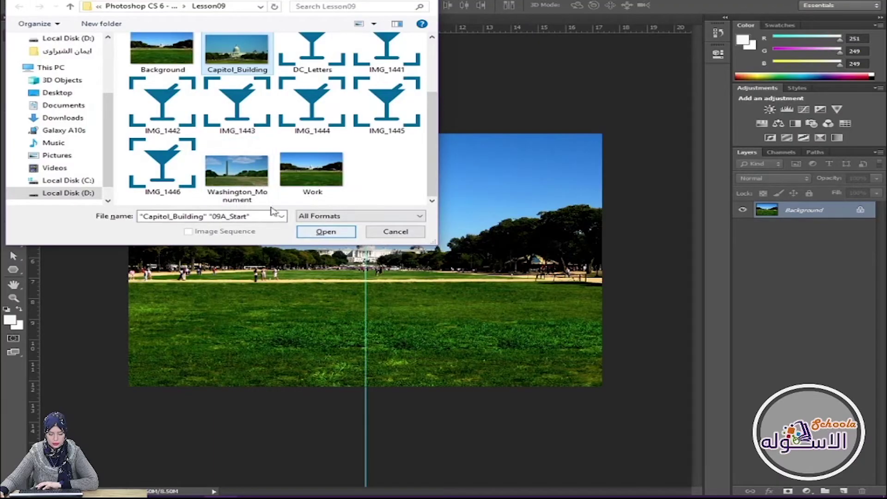
pyautogui.keyDown('ctrl'); pyautogui.click(237, 172); pyautogui.keyUp('ctrl')
pyautogui.click(326, 232)
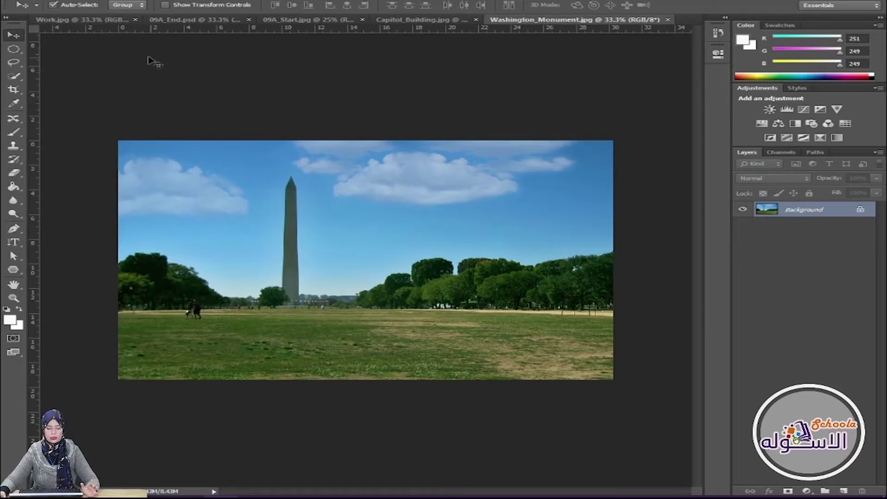
pyautogui.click(91, 1)
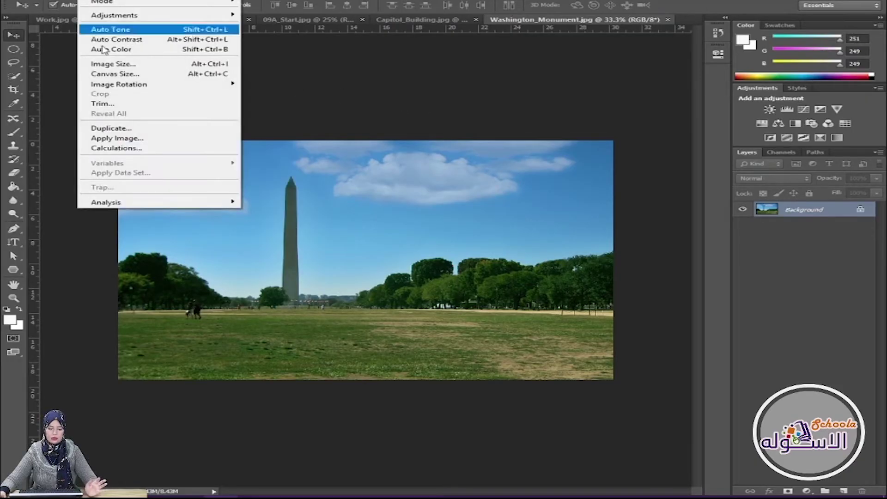
pyautogui.click(153, 75)
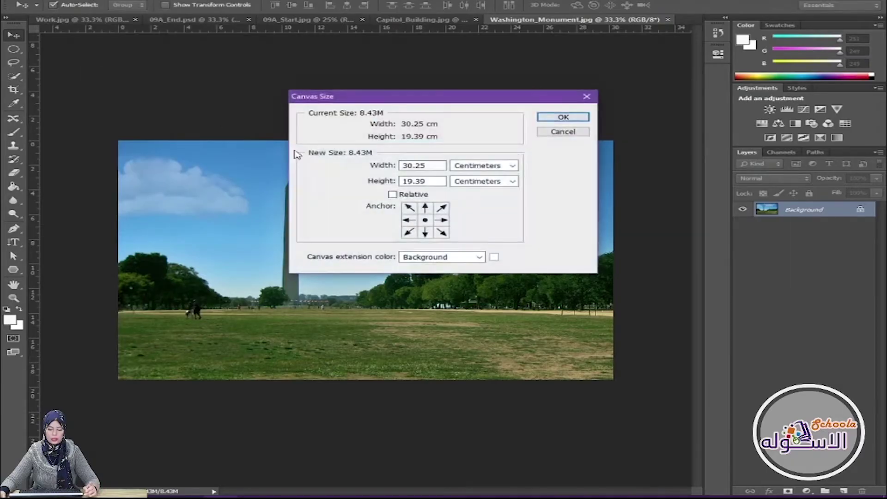
pyautogui.click(428, 166)
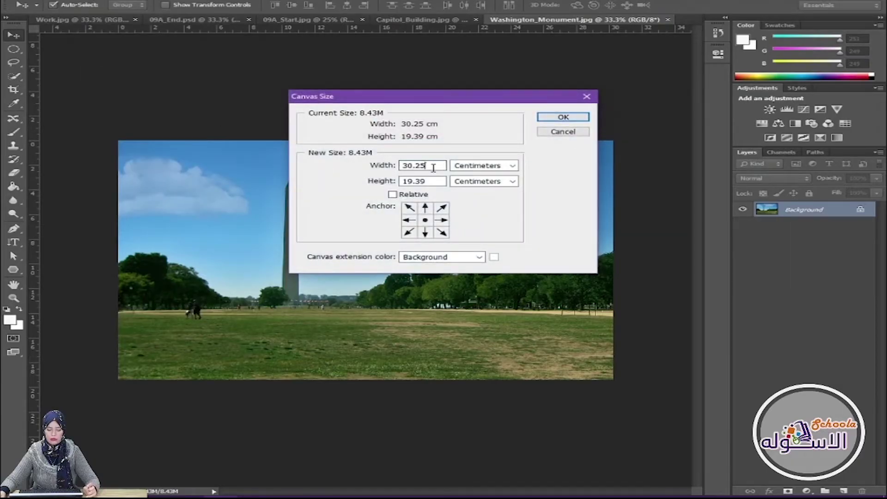
pyautogui.moveTo(430, 167); pyautogui.dragTo(400, 181)
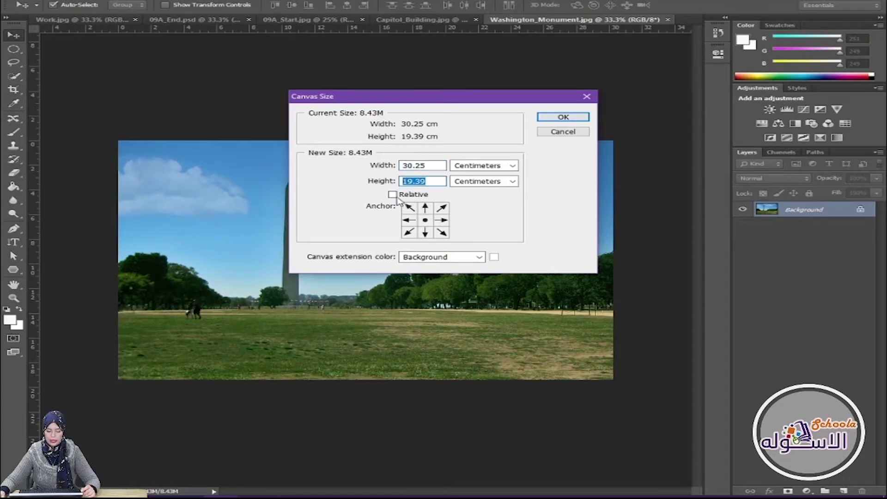
pyautogui.click(554, 132)
# Step: In the Image Size settings of Washington_Monument.jpg, unlink width from height and enter 500 for both
pyautogui.click(109, 1)
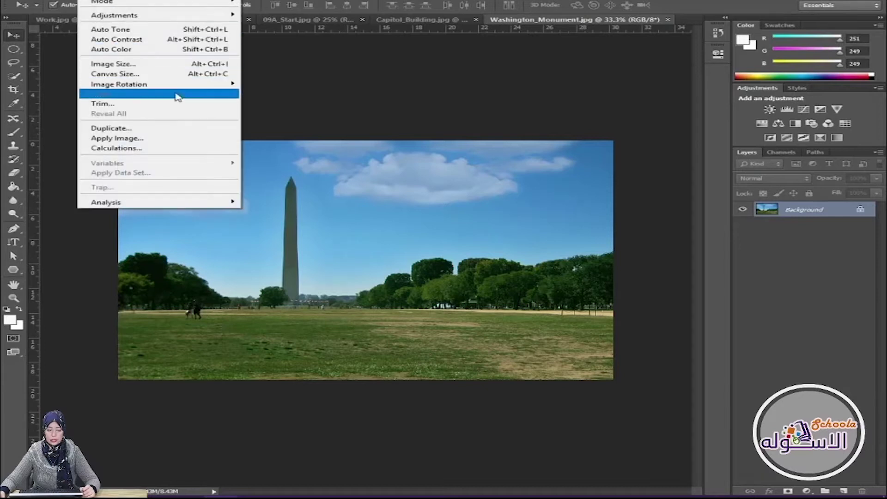
pyautogui.click(175, 66)
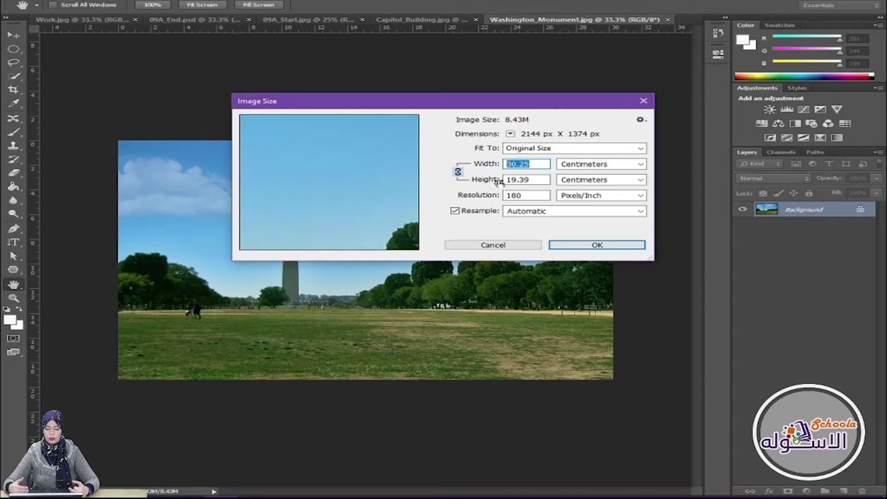
pyautogui.click(458, 172)
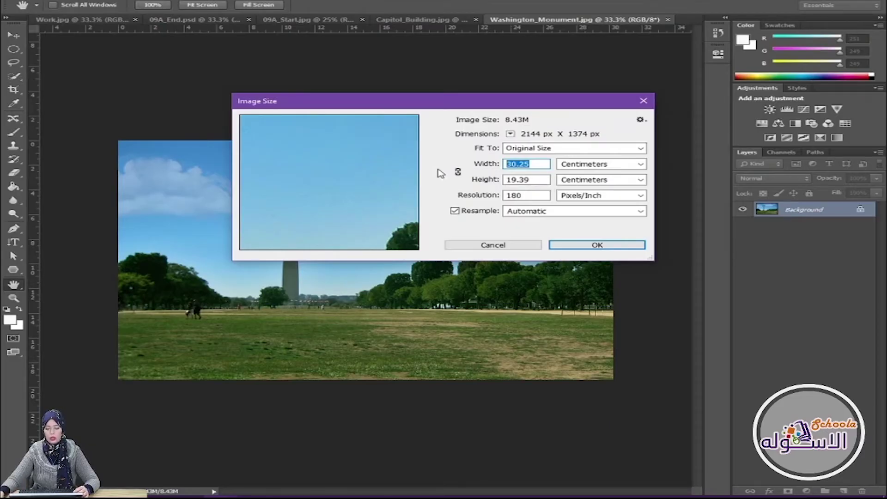
pyautogui.click(458, 172)
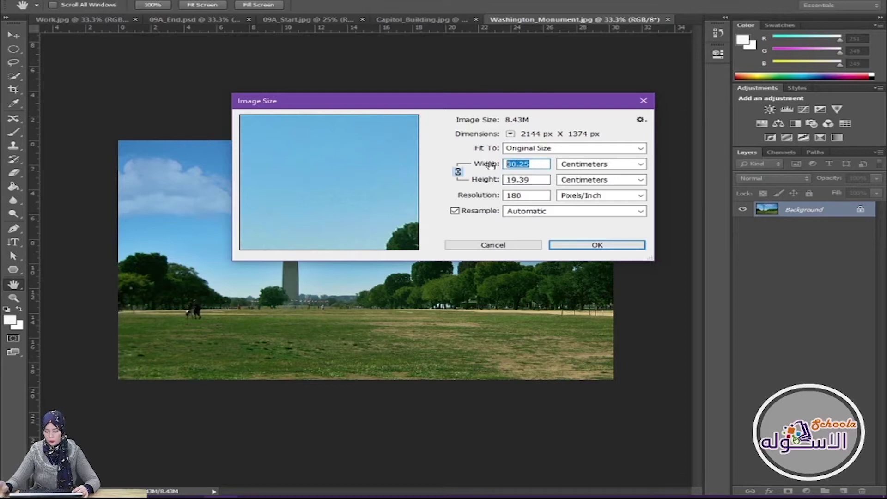
pyautogui.write('500')
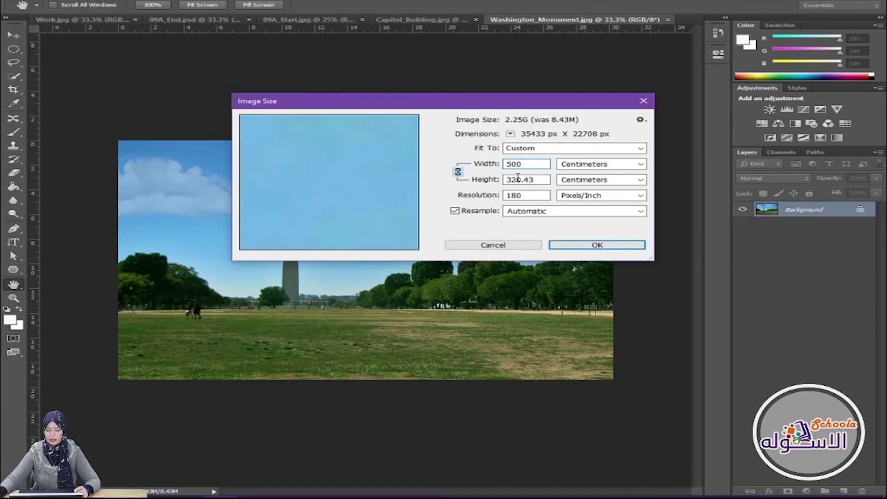
pyautogui.click(458, 172)
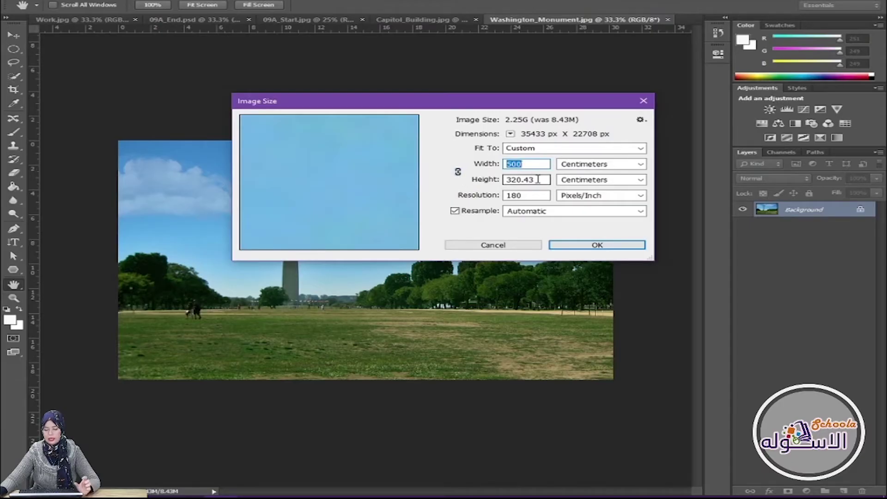
pyautogui.moveTo(538, 179); pyautogui.dragTo(474, 180)
pyautogui.write('500')
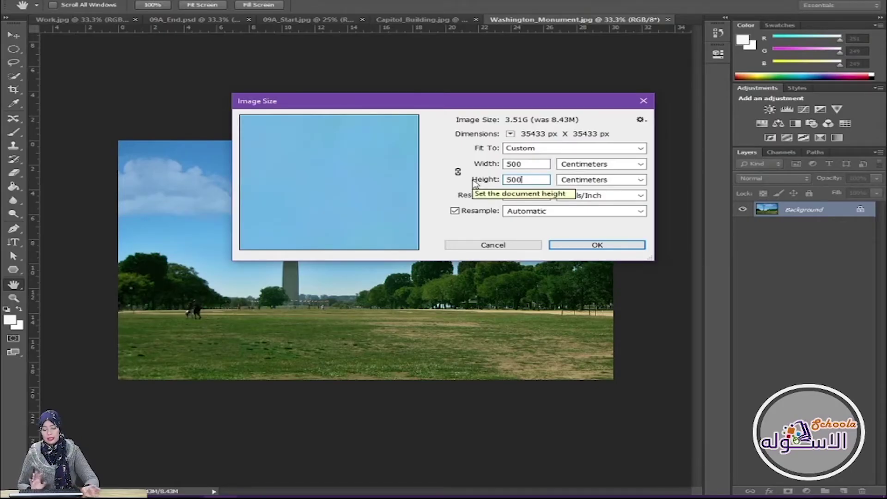
# Step: Switch the image dimensions to pixels, set the width to 500 pixels, and apply the resize
pyautogui.click(615, 164)
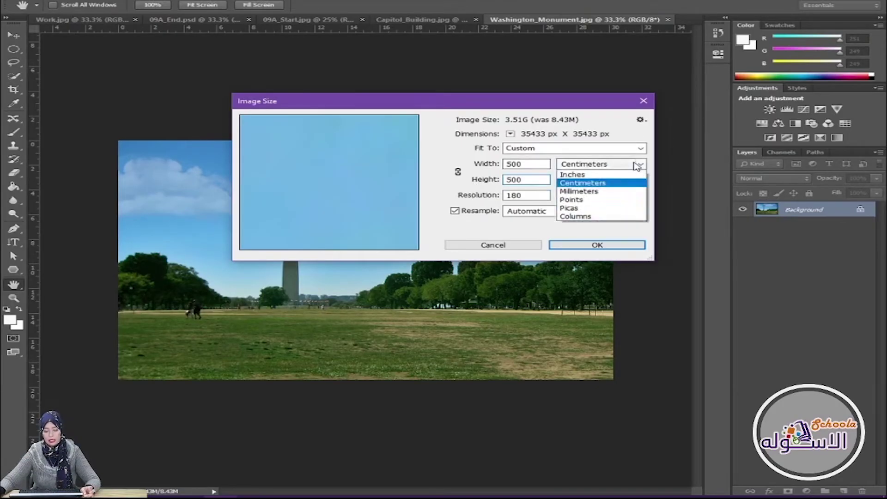
pyautogui.click(599, 184)
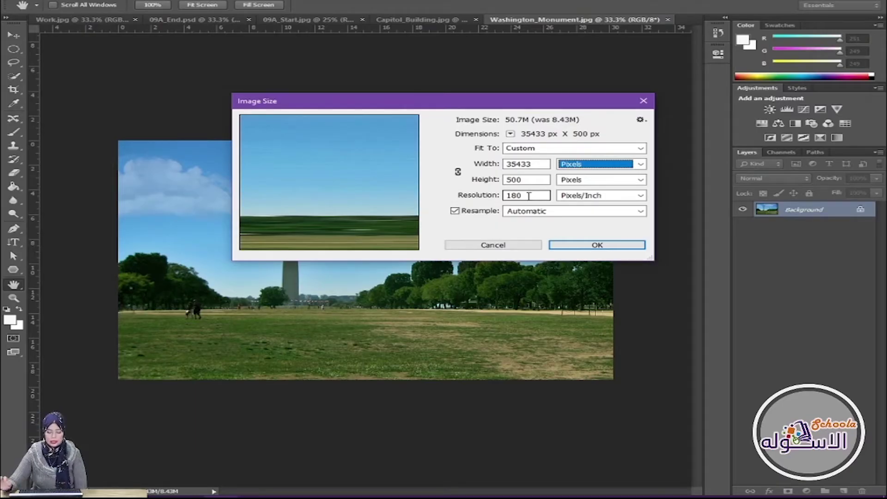
pyautogui.doubleClick(528, 163)
pyautogui.write('500')
pyautogui.press('Tab')
pyautogui.press('Tab')
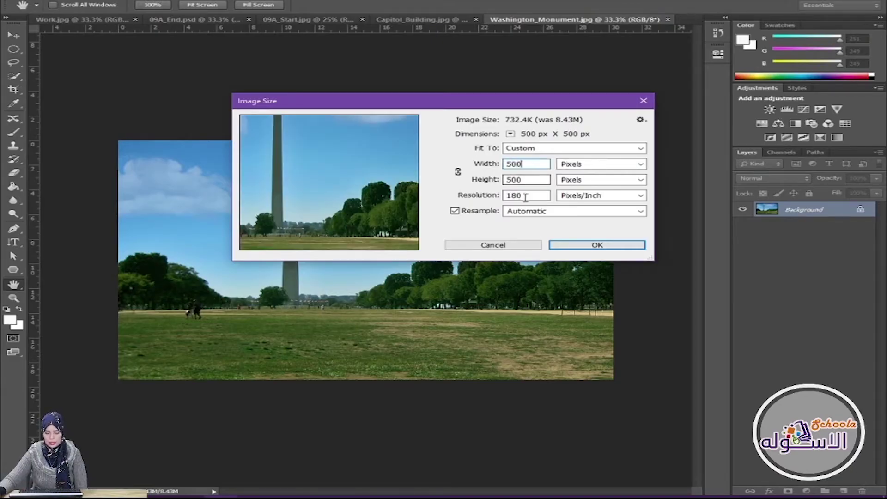
pyautogui.click(592, 247)
# Step: Float Washington_Monument.jpg in its own window and try copying its image onto Capitol_Building.jpg
pyautogui.press('v')
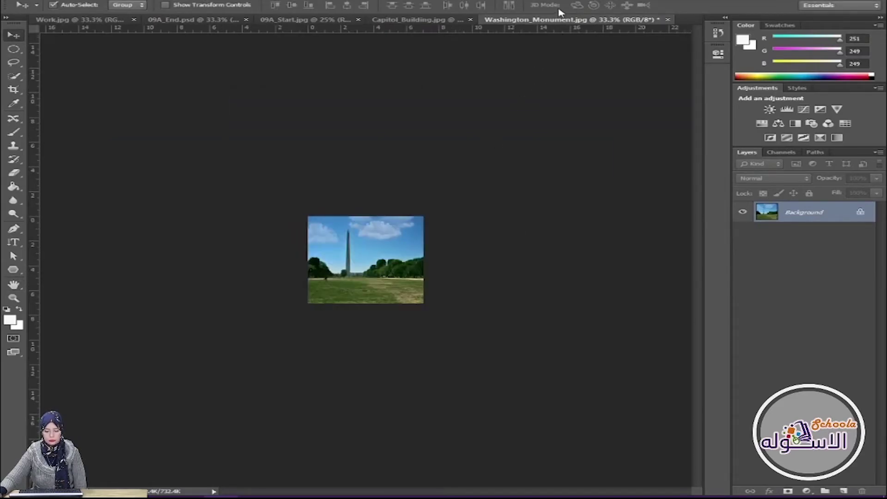
pyautogui.moveTo(558, 24); pyautogui.dragTo(693, 176)
pyautogui.moveTo(673, 221); pyautogui.dragTo(434, 246)
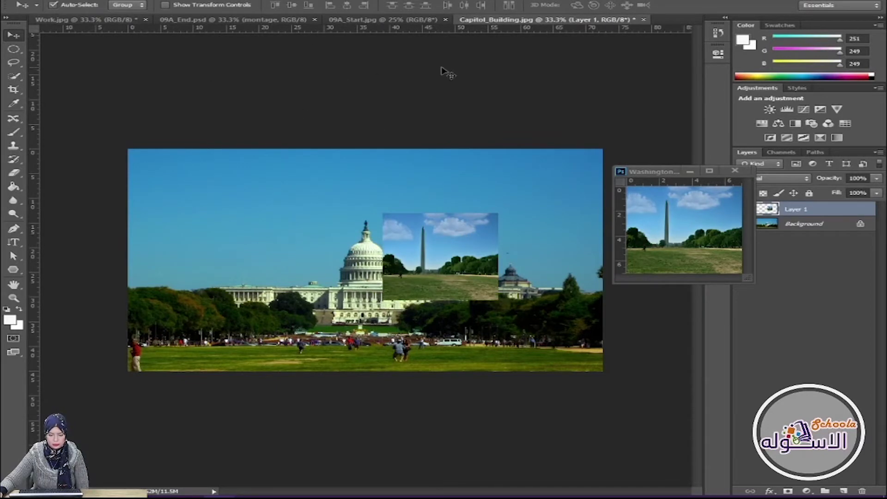
pyautogui.hotkey('ctrl', 'z')
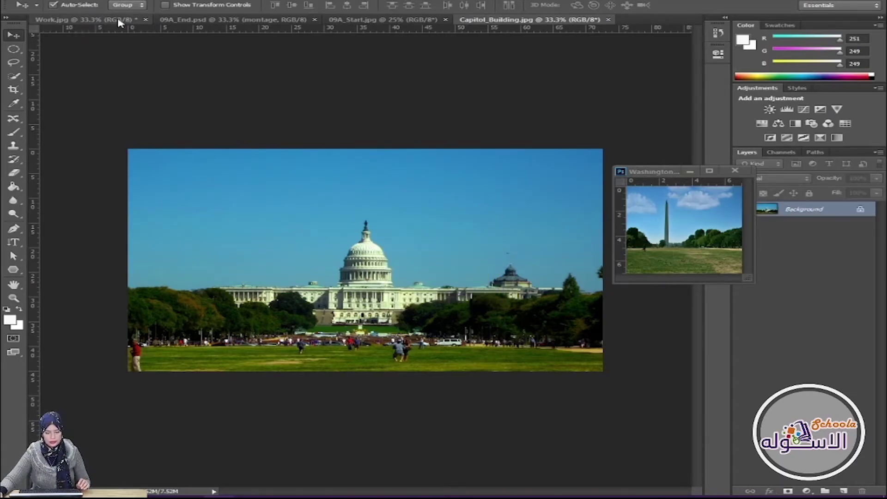
# Step: Copy the Washington Monument image onto the lower-left grass of Work.jpg, then close Washington_Monument.jpg without saving
pyautogui.click(92, 20)
pyautogui.moveTo(715, 221); pyautogui.dragTo(360, 274)
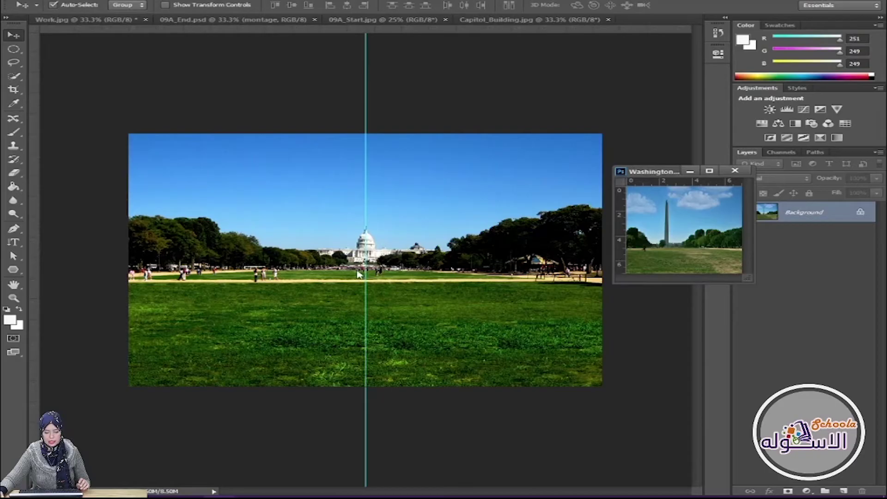
pyautogui.moveTo(654, 250); pyautogui.dragTo(254, 341)
pyautogui.click(735, 171)
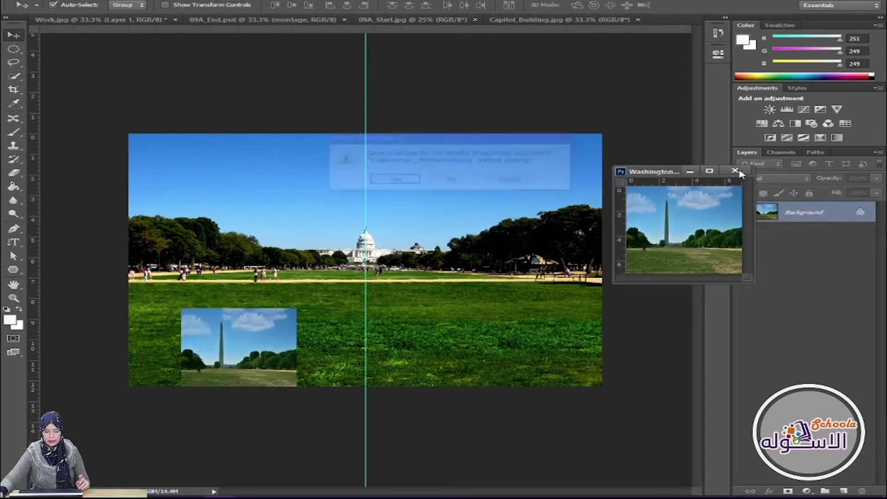
pyautogui.click(455, 180)
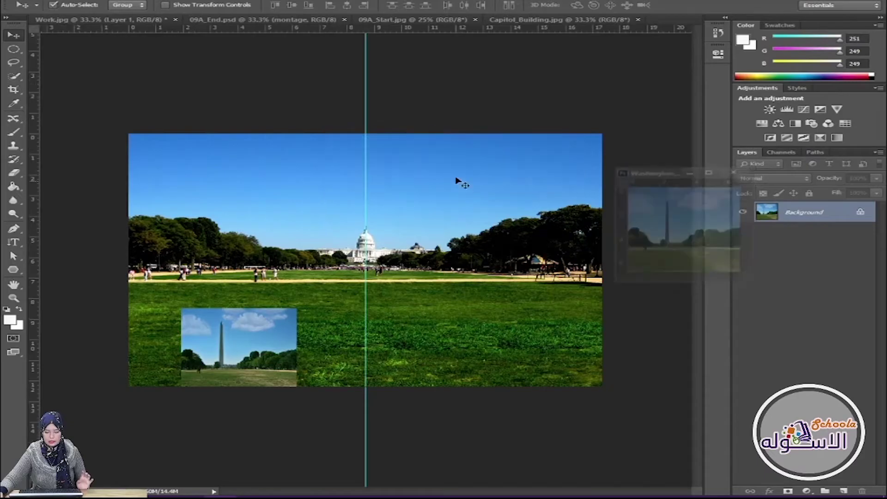
# Step: Resize Capitol_Building.jpg to 500 pixels wide and 500 pixels high, with width and height unlinked
pyautogui.click(524, 21)
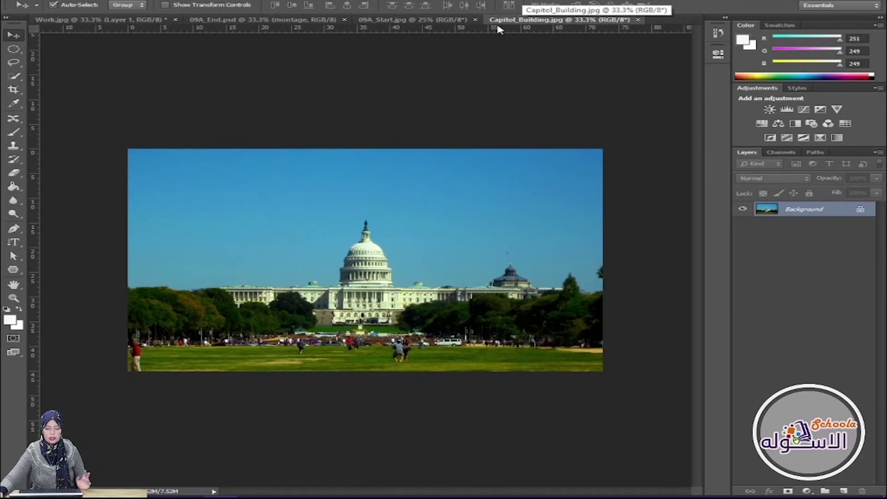
pyautogui.hotkey('alt', 'i')
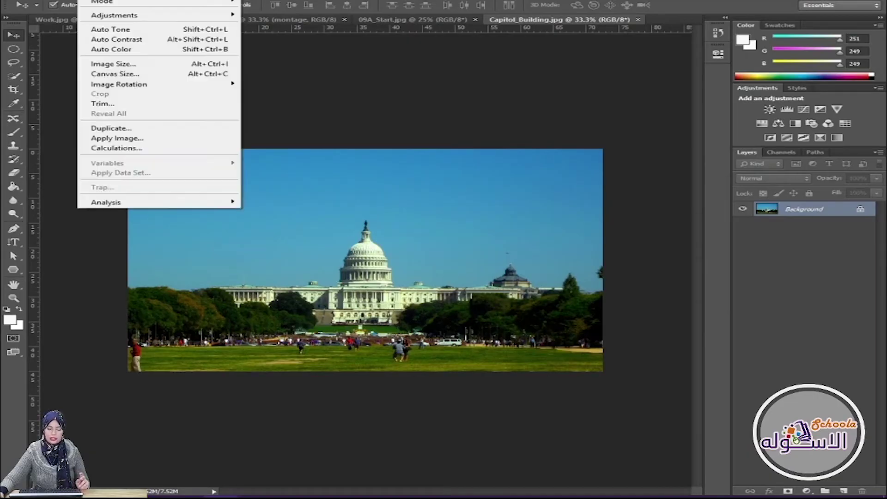
pyautogui.click(149, 68)
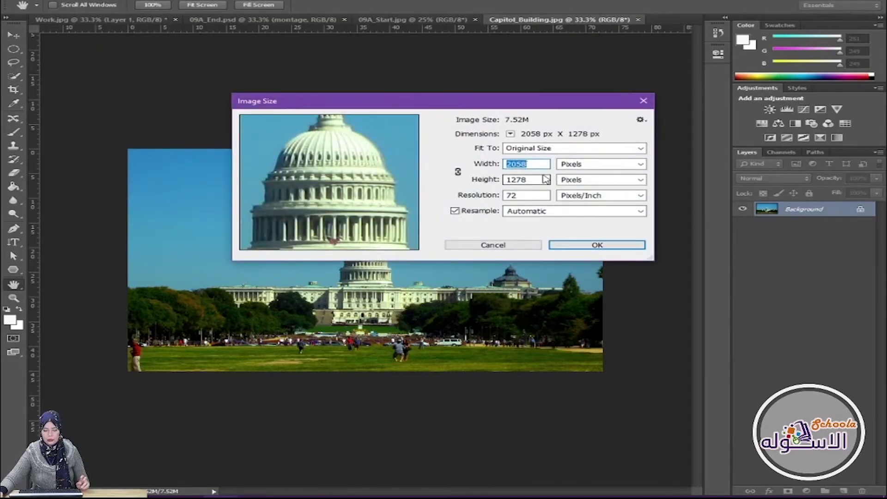
pyautogui.click(457, 173)
pyautogui.write('500')
pyautogui.moveTo(532, 182); pyautogui.dragTo(469, 179)
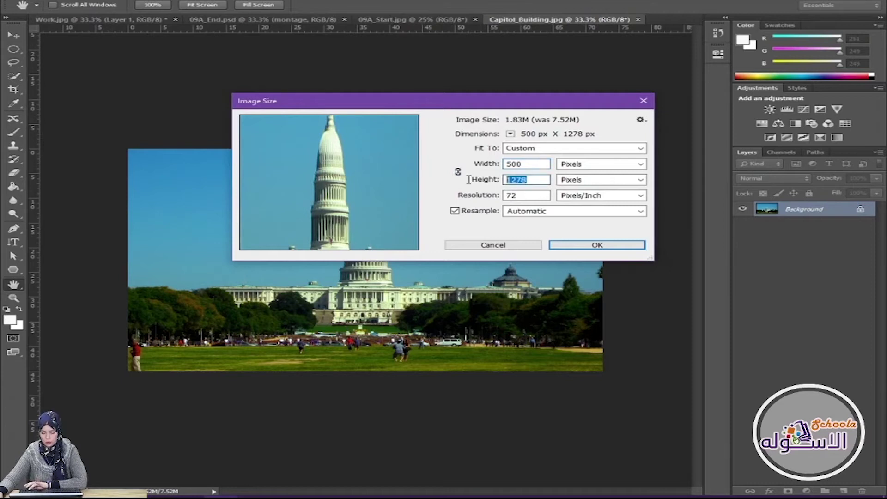
pyautogui.write('500')
pyautogui.click(522, 195)
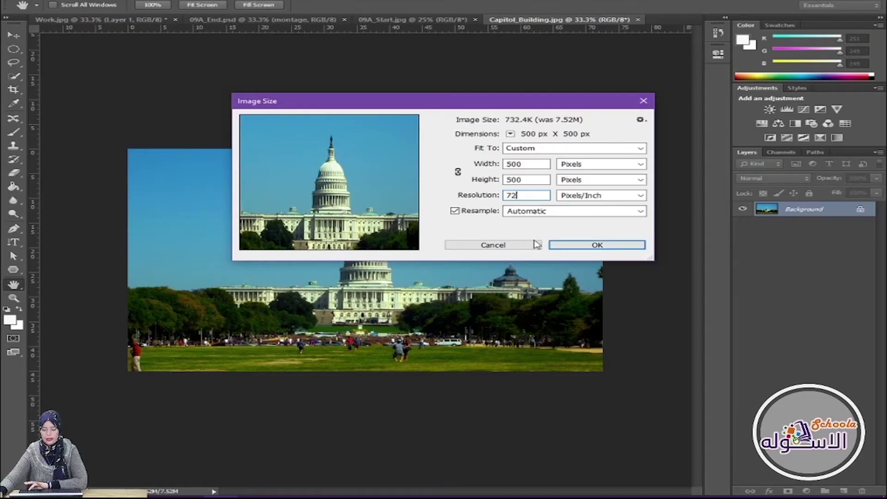
pyautogui.click(568, 247)
# Step: Float Capitol_Building.jpg in its own window, copy its image onto the middle of Work.jpg, and close the source file
pyautogui.press('v')
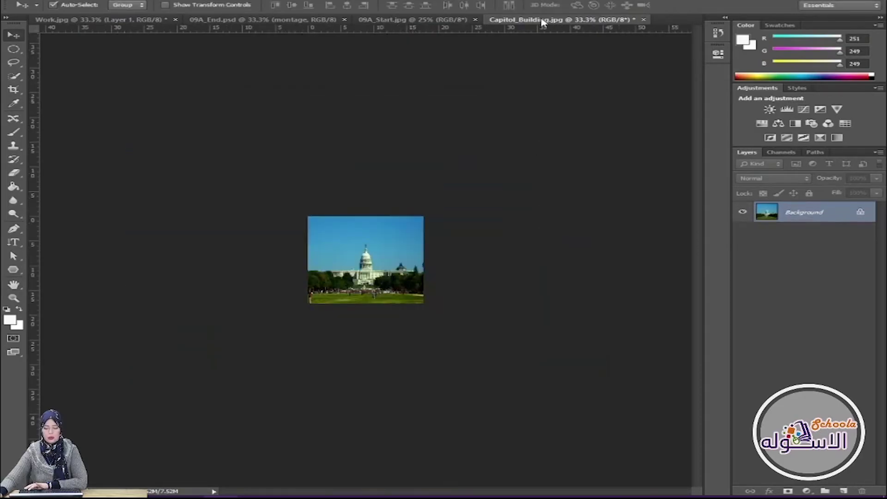
pyautogui.moveTo(543, 21); pyautogui.dragTo(563, 127)
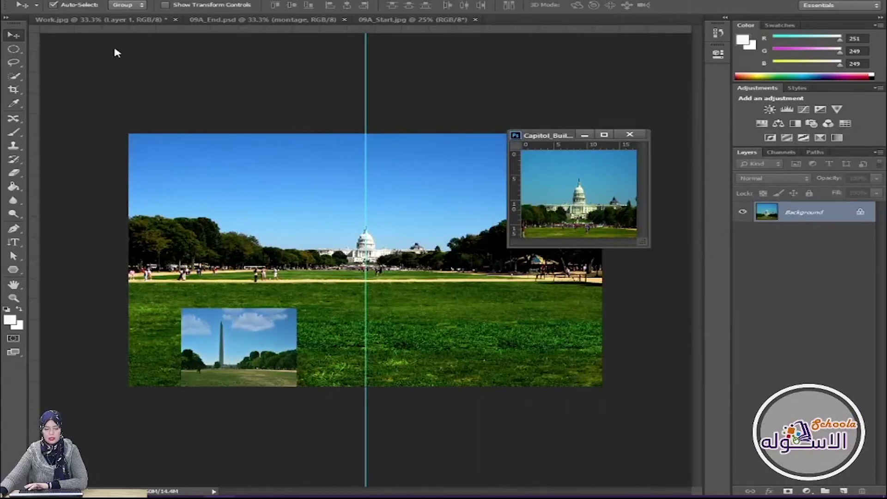
pyautogui.moveTo(593, 190); pyautogui.dragTo(409, 287)
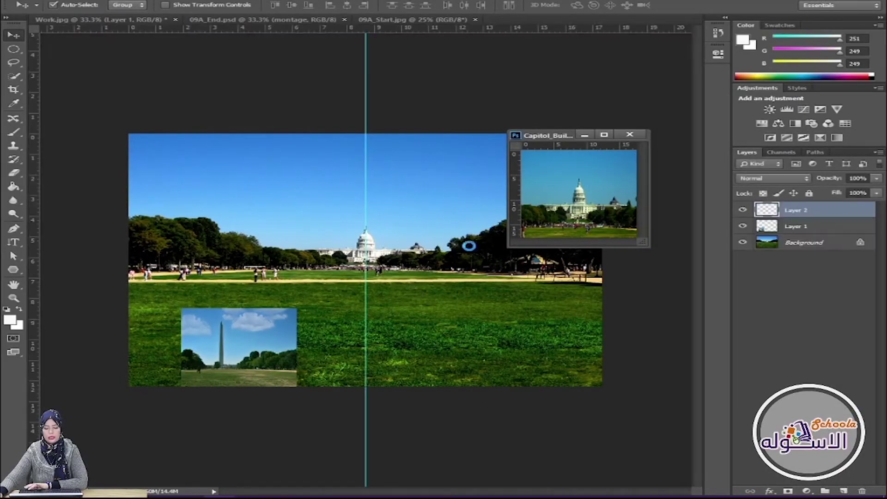
pyautogui.click(630, 134)
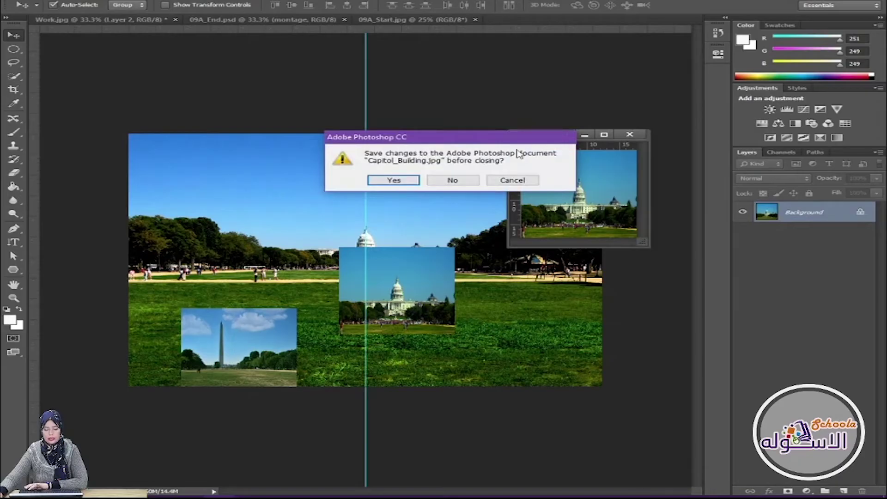
pyautogui.click(393, 180)
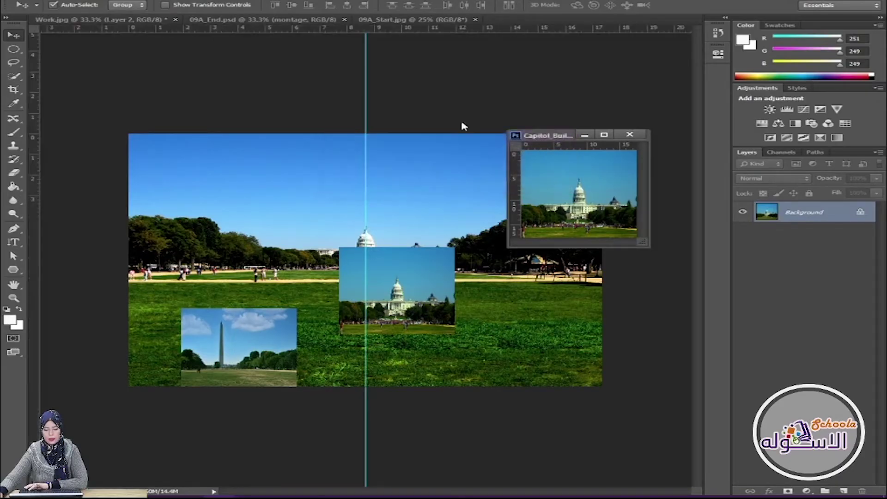
# Step: Resize 09A_Start.jpg to 500 by 500 pixels, keeping the resolution at 180 pixels per inch
pyautogui.click(427, 20)
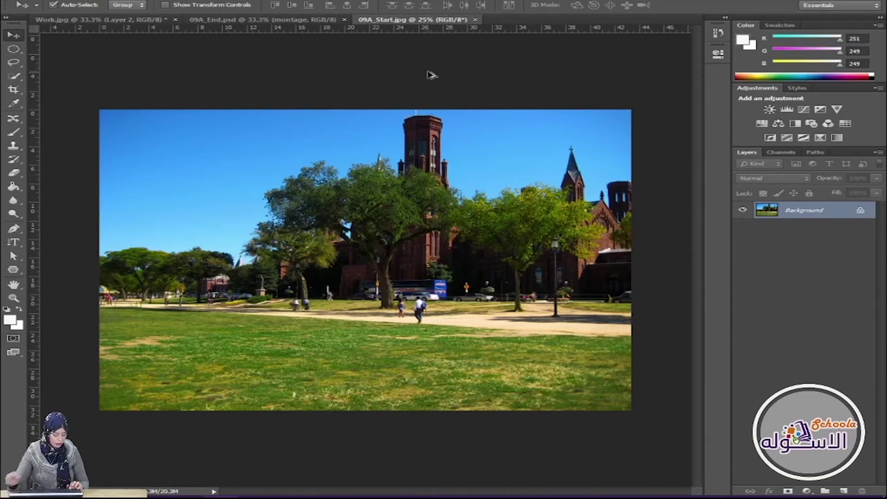
pyautogui.hotkey('ctrl', 'alt', 'i')
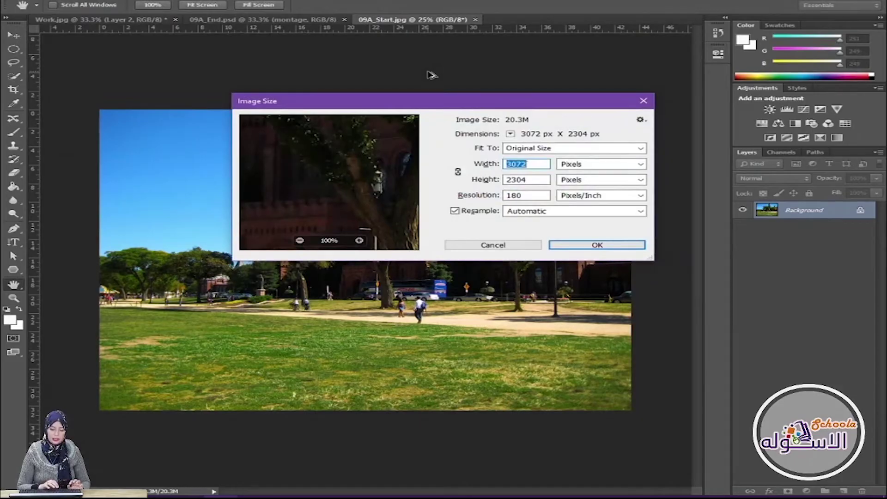
pyautogui.write('500')
pyautogui.press('Tab')
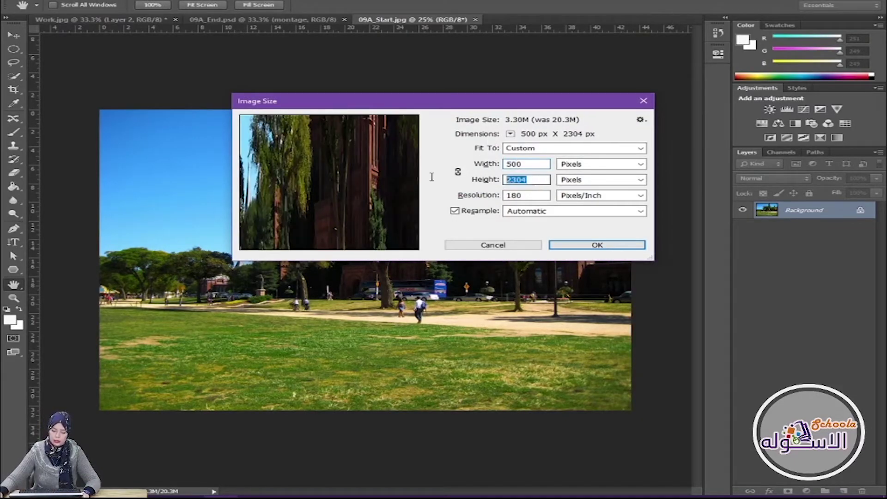
pyautogui.write('500')
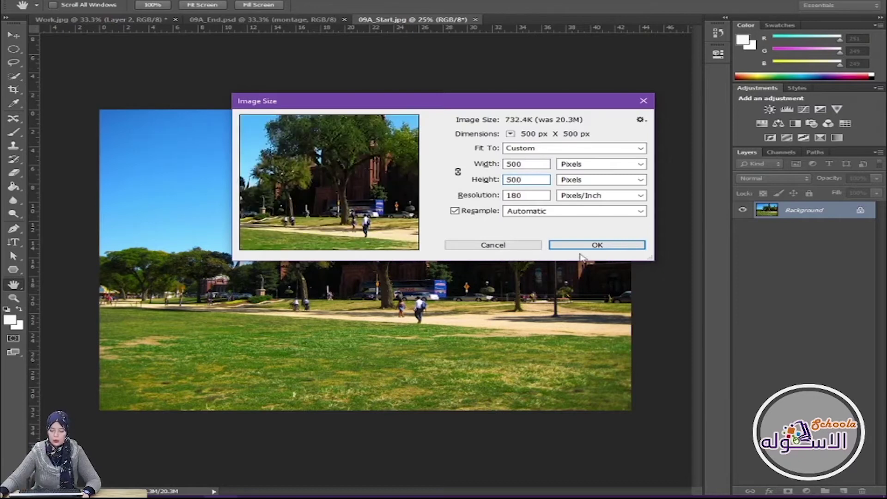
pyautogui.click(525, 194)
pyautogui.doubleClick(525, 194)
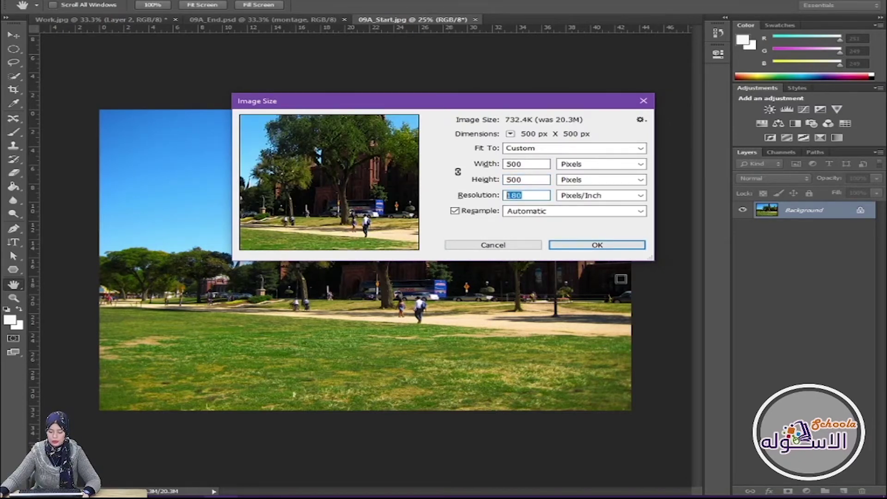
pyautogui.click(600, 245)
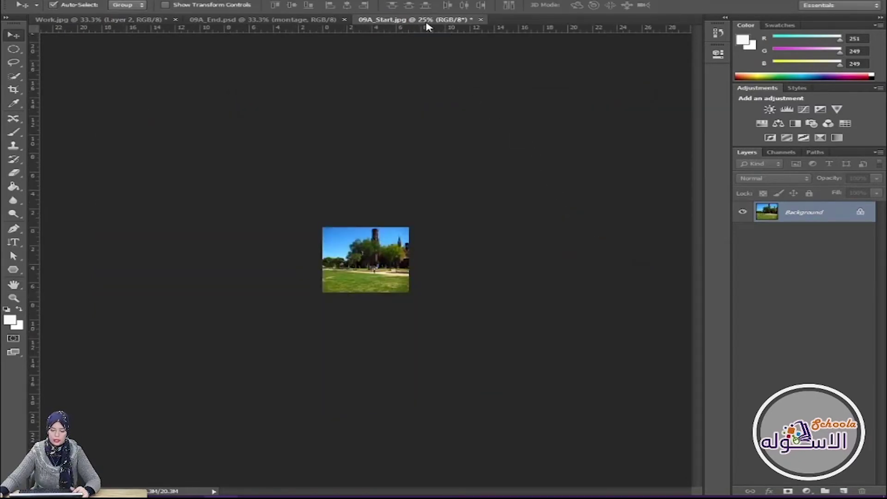
# Step: Float 09A_Start.jpg, copy its image onto the right side of the grass in Work.jpg, and close 09A_Start.jpg without saving
pyautogui.moveTo(427, 20); pyautogui.dragTo(517, 143)
pyautogui.moveTo(506, 184); pyautogui.dragTo(509, 307)
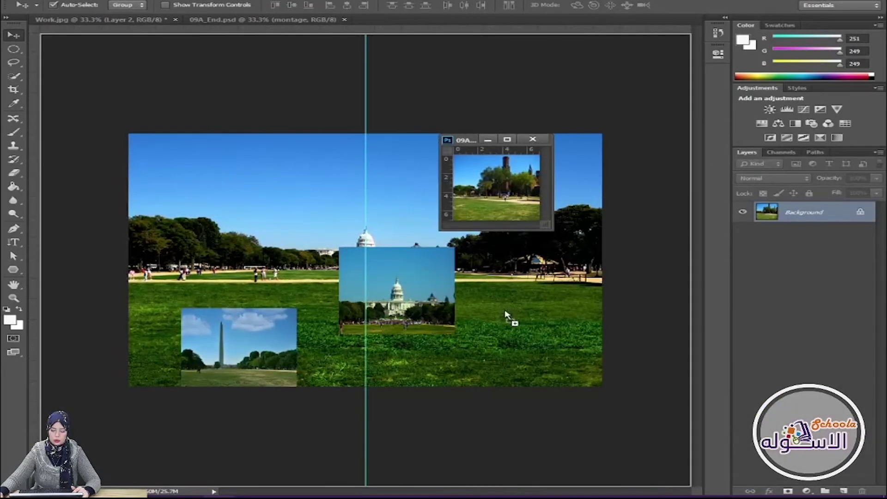
pyautogui.click(532, 142)
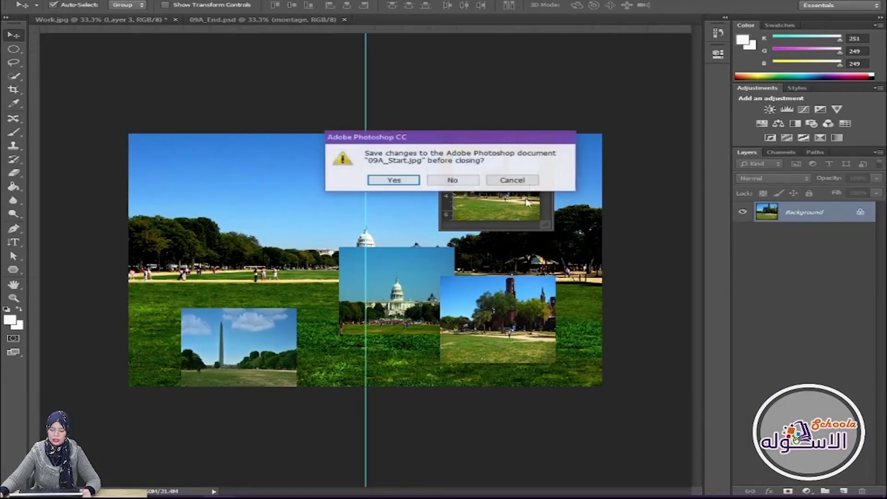
pyautogui.click(439, 185)
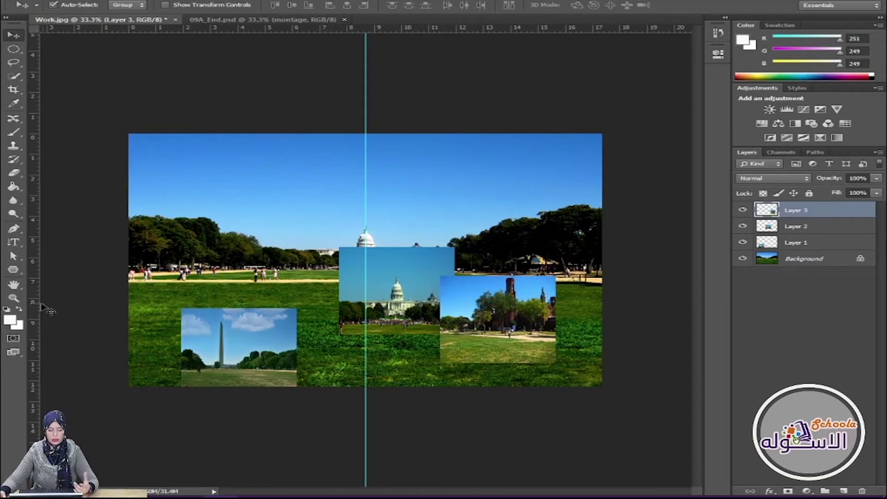
# Step: Add a vertical guide beyond the canvas's left edge and arrange the three landmark photos in a row, with the Capitol centred on the middle guide
pyautogui.moveTo(37, 308); pyautogui.dragTo(42, 293)
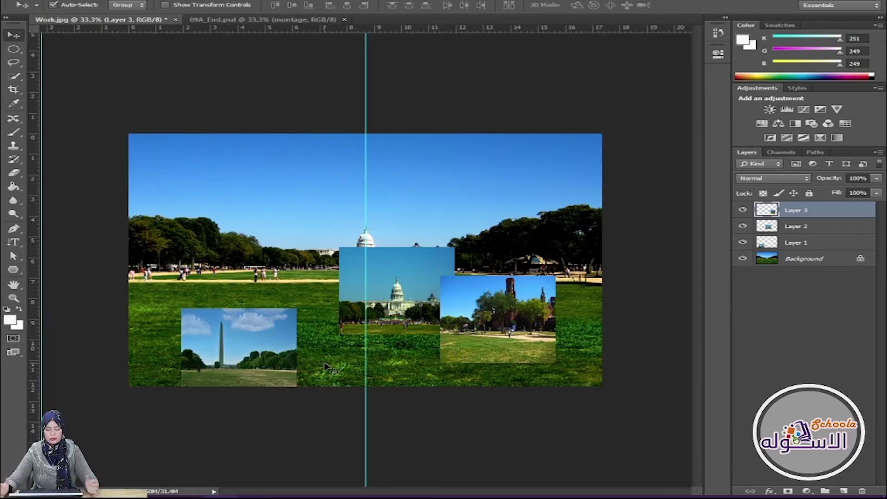
pyautogui.click(407, 306)
pyautogui.moveTo(438, 292); pyautogui.dragTo(406, 320)
pyautogui.moveTo(467, 322); pyautogui.dragTo(497, 322)
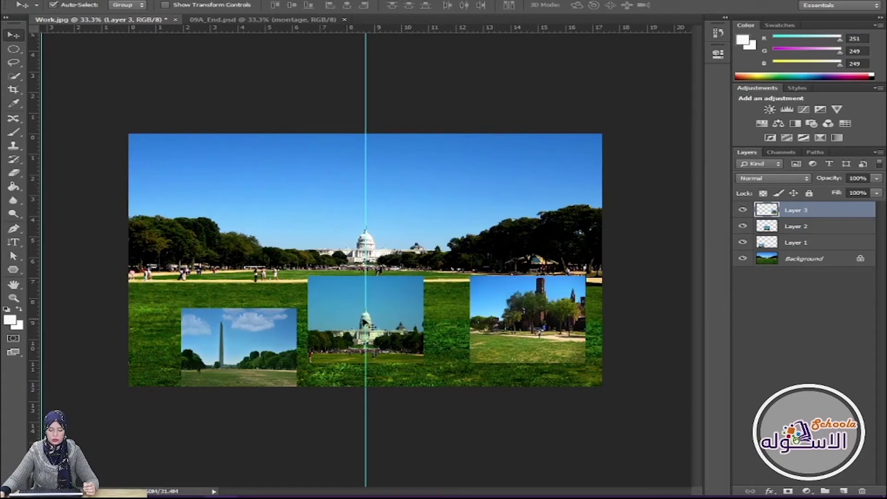
pyautogui.moveTo(268, 330); pyautogui.dragTo(232, 298)
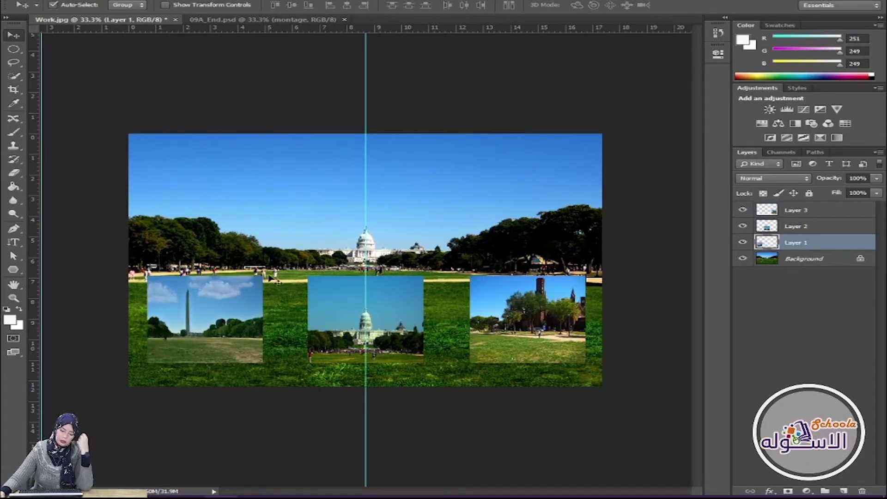
# Step: Add a horizontal guide along the top edges of the photos and shift the red-brick castle photo slightly left along it
pyautogui.moveTo(248, 34); pyautogui.dragTo(255, 276)
pyautogui.moveTo(328, 316); pyautogui.dragTo(319, 322)
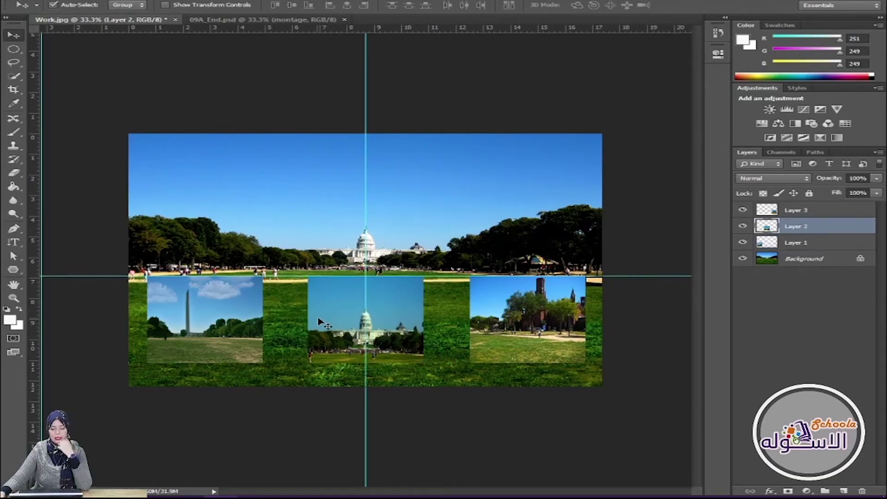
pyautogui.moveTo(529, 315)
pyautogui.mouseDown()
pyautogui.moveTo(514, 340)
pyautogui.moveTo(517, 315)
pyautogui.mouseUp()
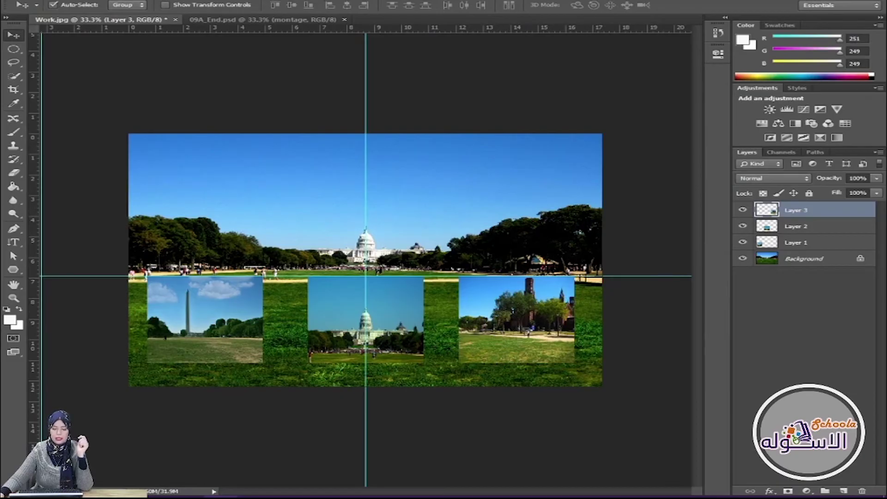
pyautogui.hotkey('alt', 'v')
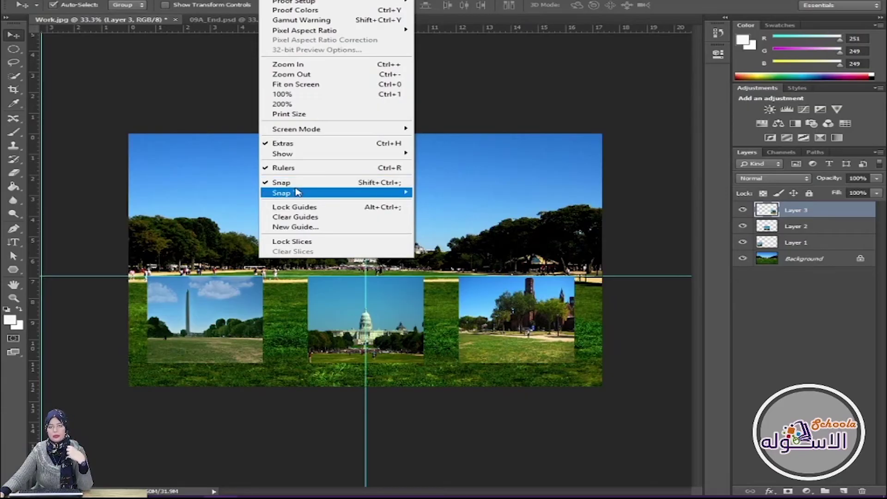
pyautogui.moveTo(297, 191)
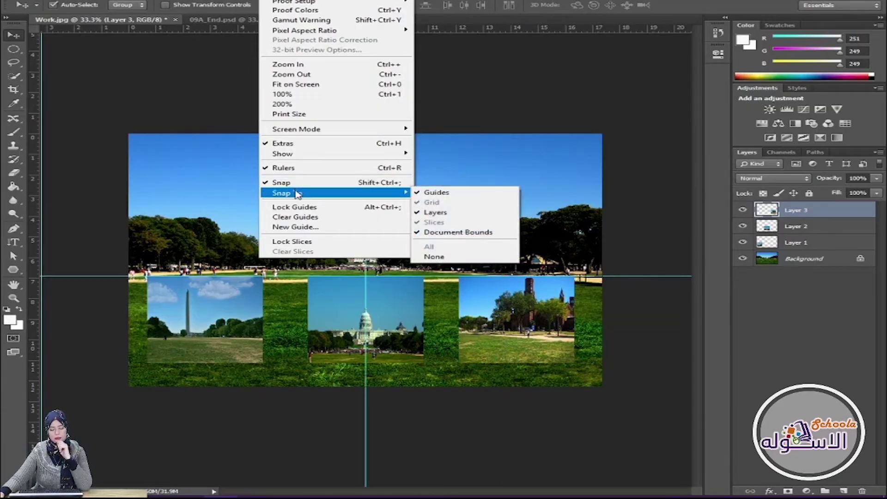
pyautogui.click(45, 293)
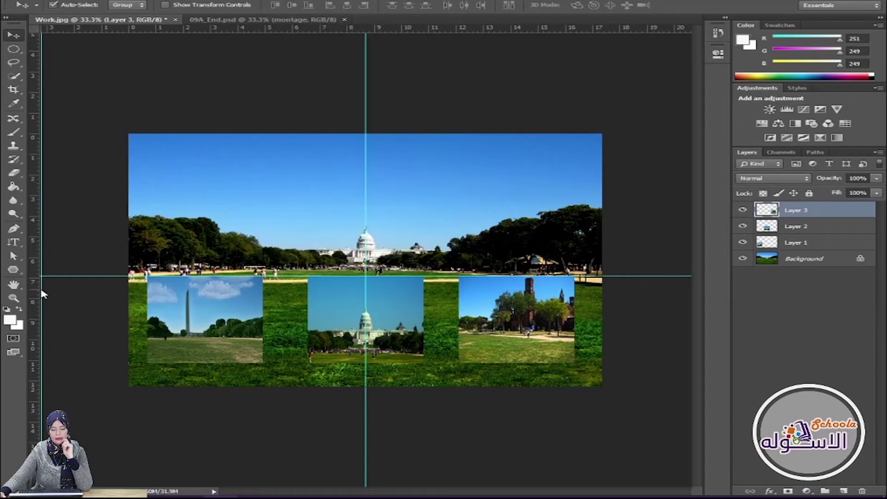
# Step: Position vertical guides at ruler mark 1 and at the castle photo's right edge, and align the Washington Monument photo's left edge to the first
pyautogui.moveTo(41, 292); pyautogui.dragTo(152, 302)
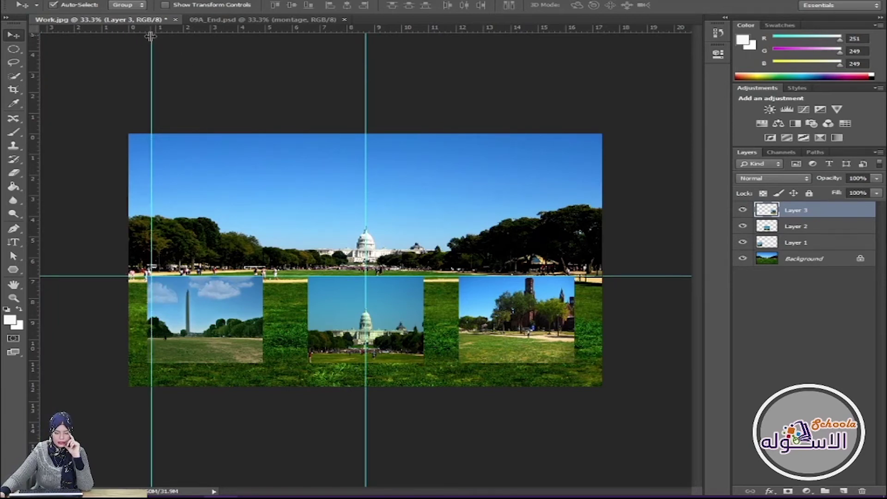
pyautogui.moveTo(153, 40); pyautogui.dragTo(156, 65)
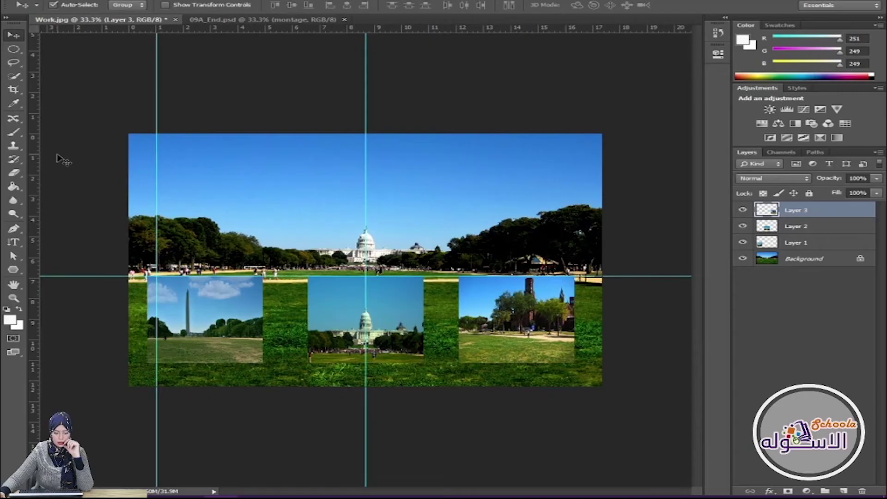
pyautogui.moveTo(37, 179); pyautogui.dragTo(573, 212)
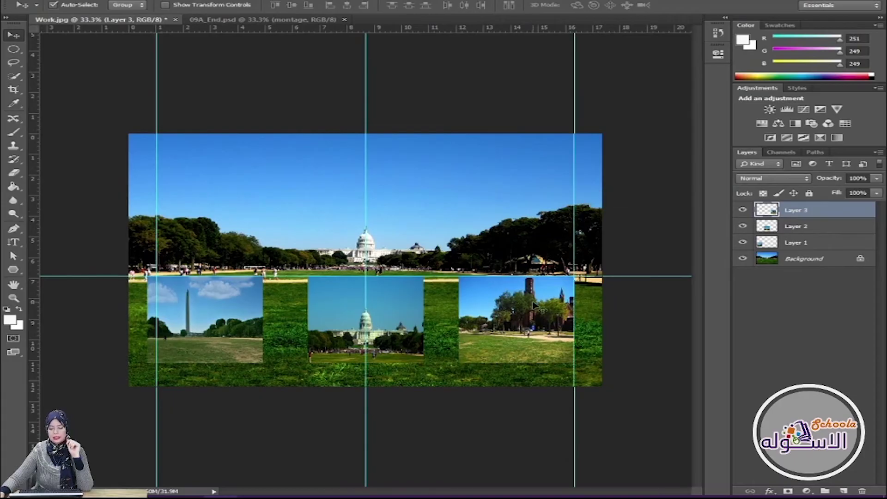
pyautogui.click(181, 318)
pyautogui.moveTo(180, 317)
pyautogui.mouseDown()
pyautogui.moveTo(211, 318)
pyautogui.moveTo(190, 317)
pyautogui.mouseUp()
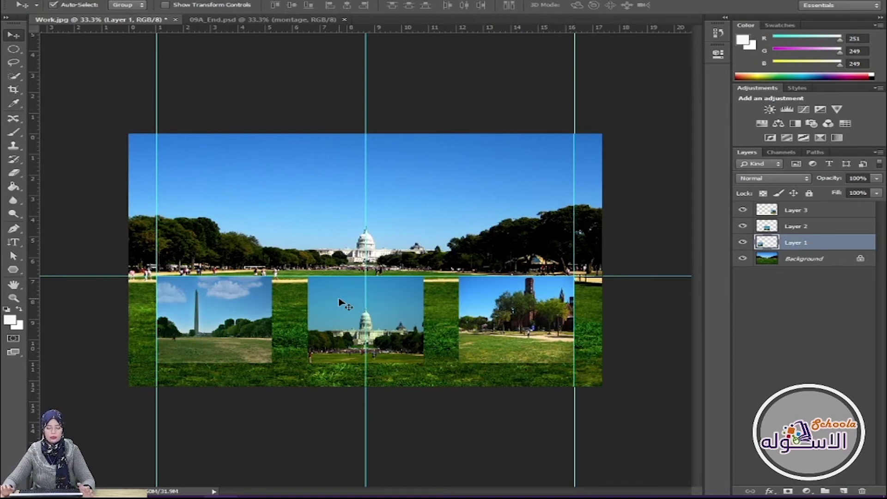
# Step: Select the three photo layers, Layer 1 to Layer 3, together and dismiss their layer options without applying any
pyautogui.keyDown('shift'); pyautogui.click(811, 216); pyautogui.keyUp('shift')
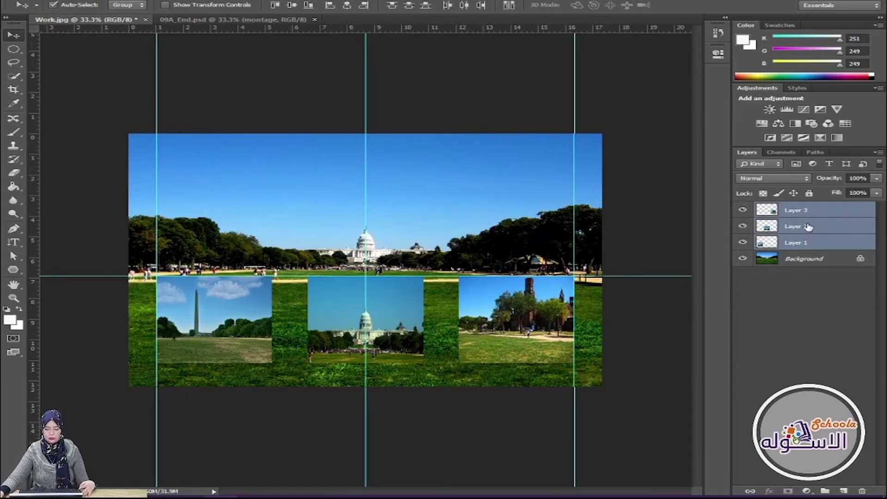
pyautogui.rightClick(831, 211)
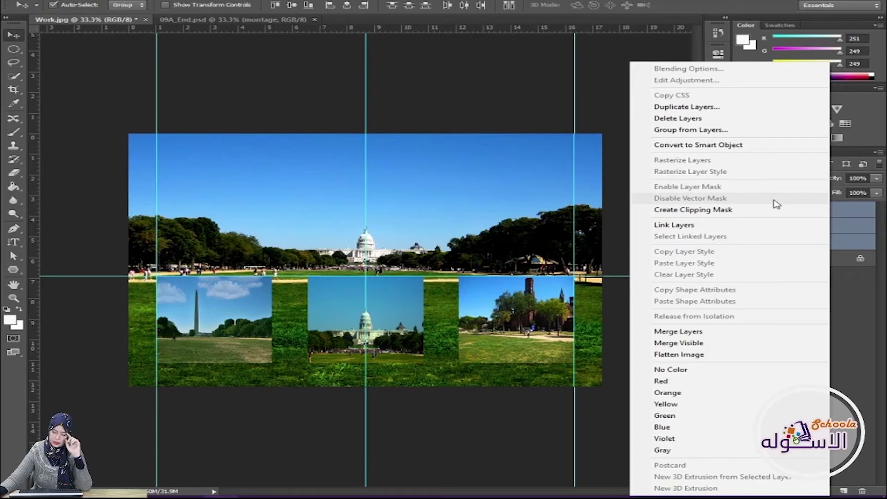
pyautogui.rightClick(854, 213)
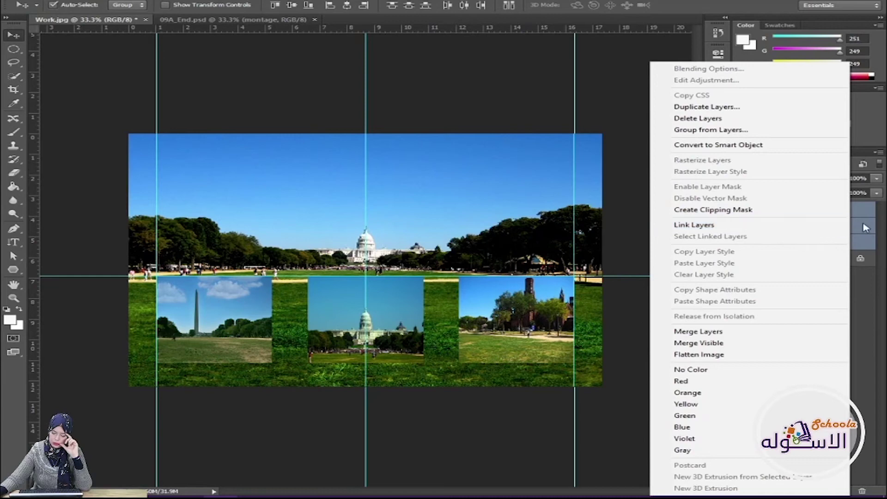
pyautogui.click(872, 347)
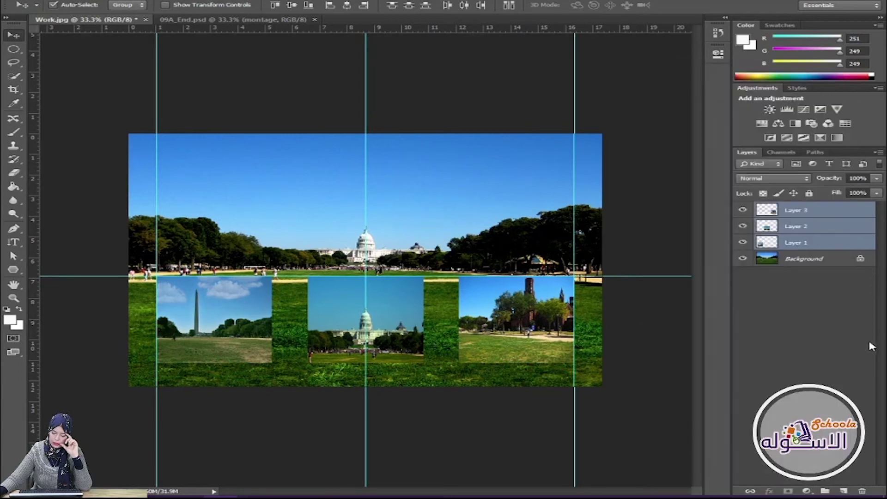
# Step: Group the three selected photo layers into a new layer group named images, keeping Pass Through mode and 100% opacity
pyautogui.rightClick(828, 218)
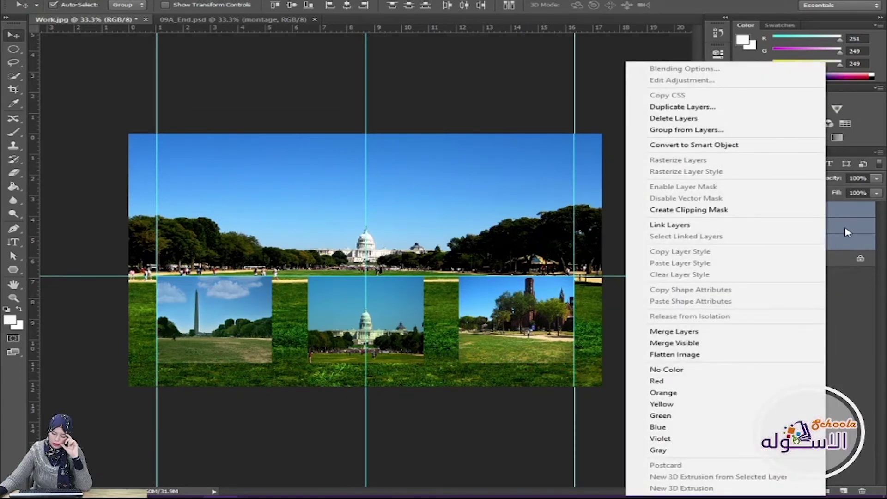
pyautogui.click(881, 154)
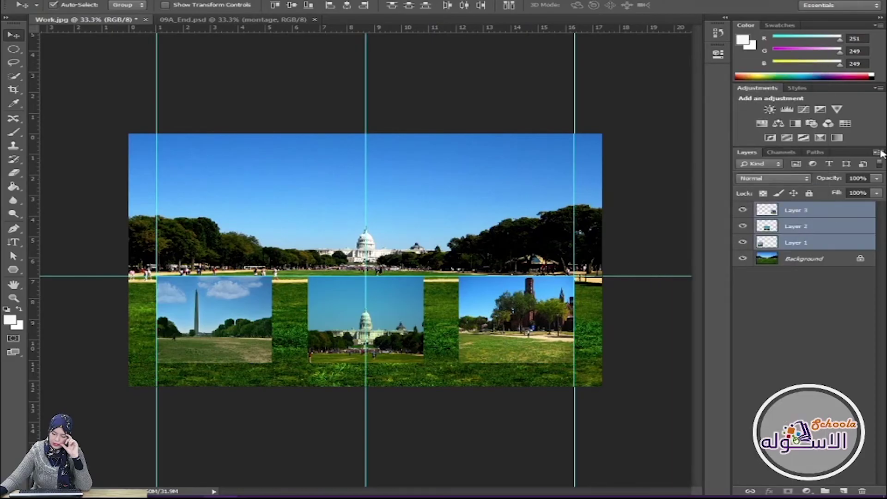
pyautogui.click(879, 153)
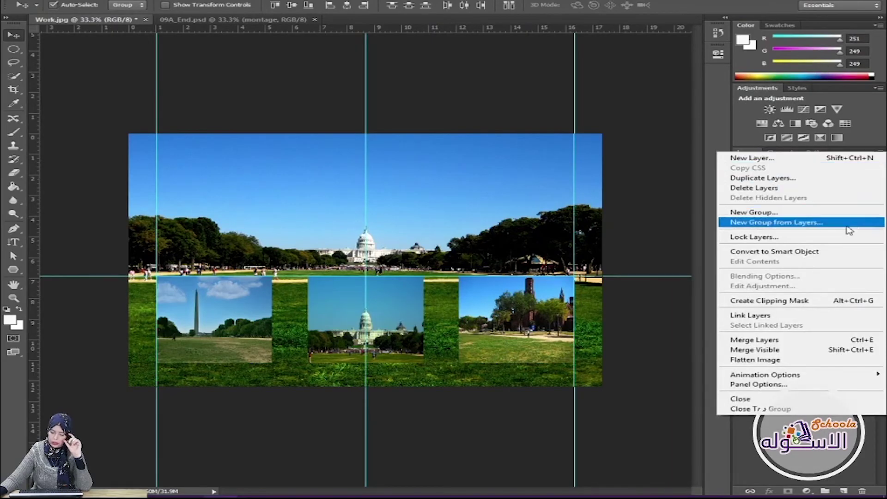
pyautogui.click(780, 223)
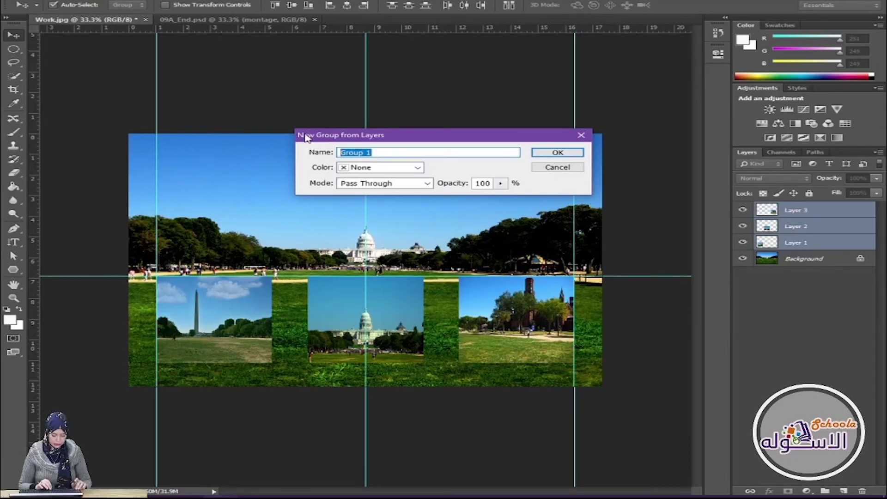
pyautogui.write('images')
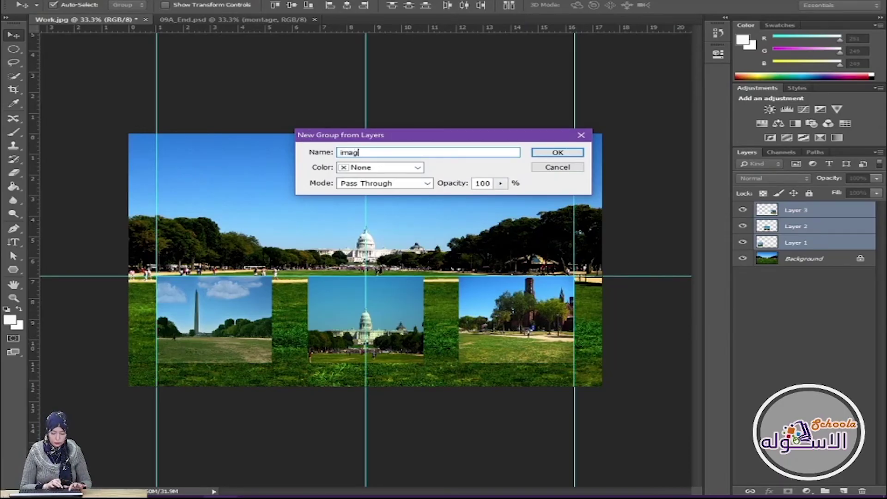
pyautogui.click(557, 152)
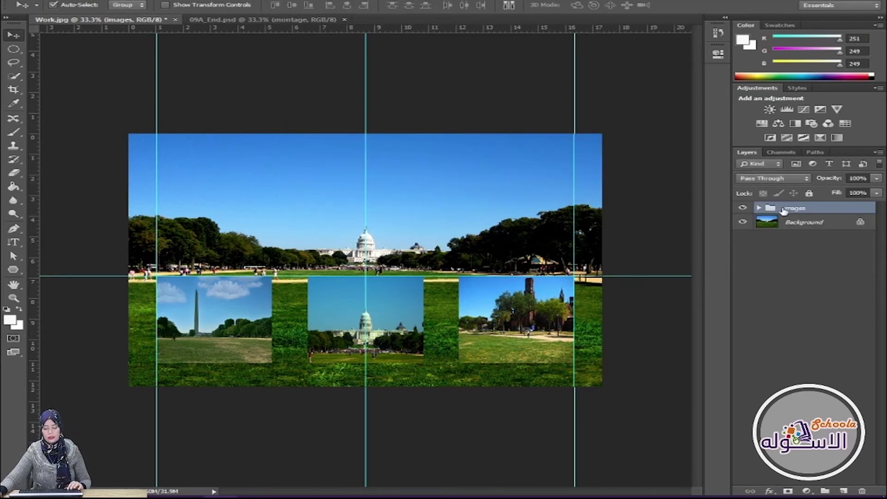
pyautogui.click(759, 209)
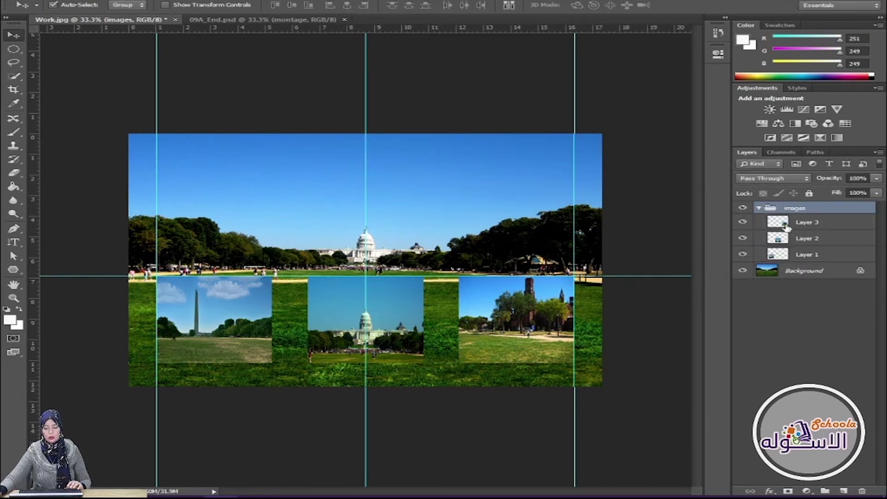
pyautogui.rightClick(793, 209)
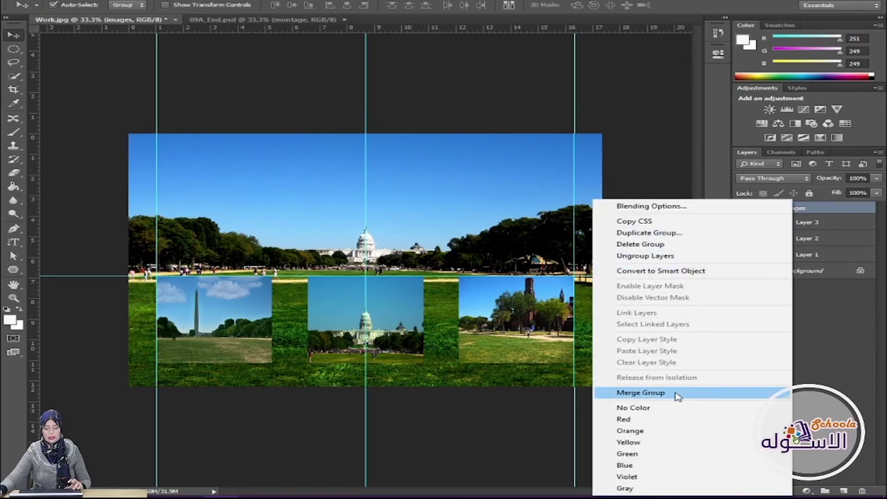
pyautogui.click(686, 250)
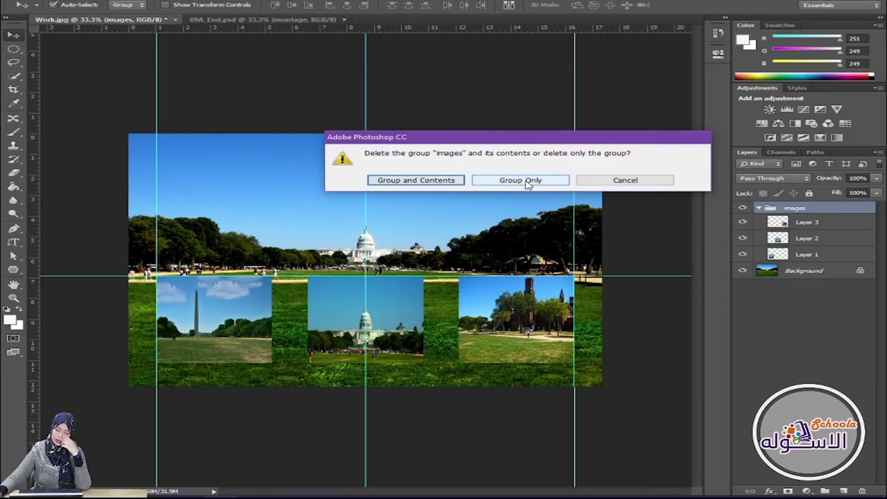
pyautogui.click(608, 183)
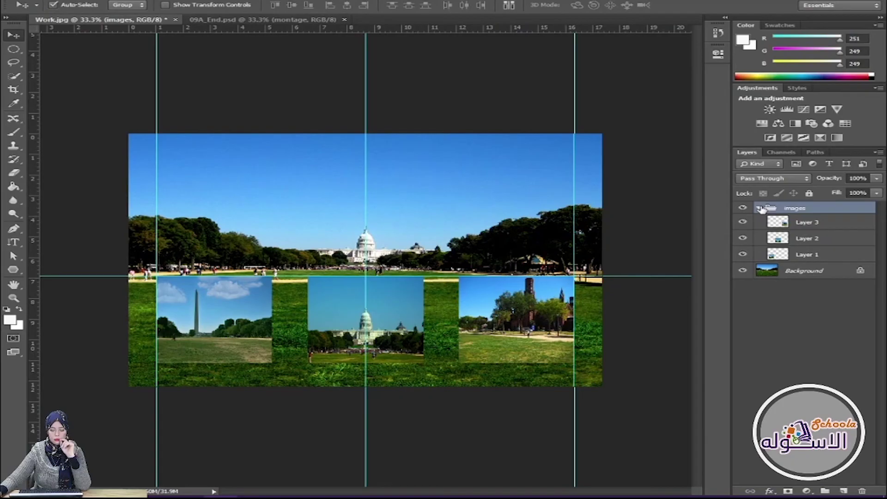
pyautogui.click(759, 208)
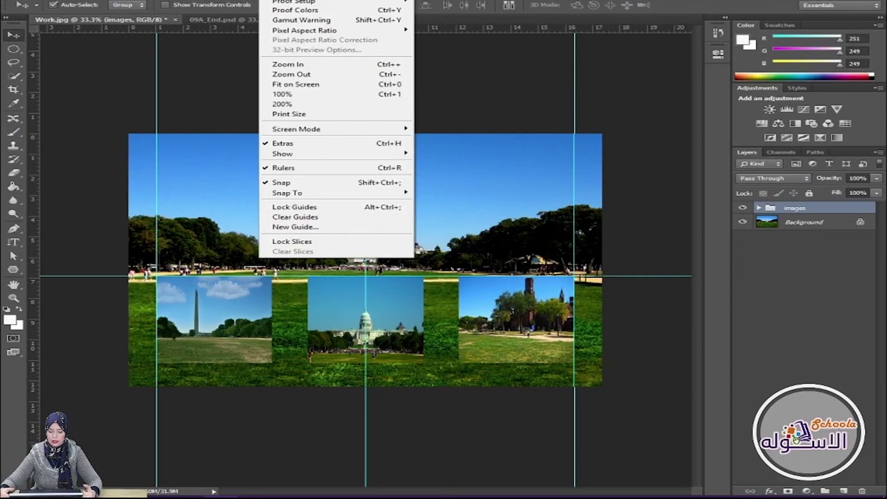
# Step: Add a new vertical guide at the 9 cm position
pyautogui.click(310, 230)
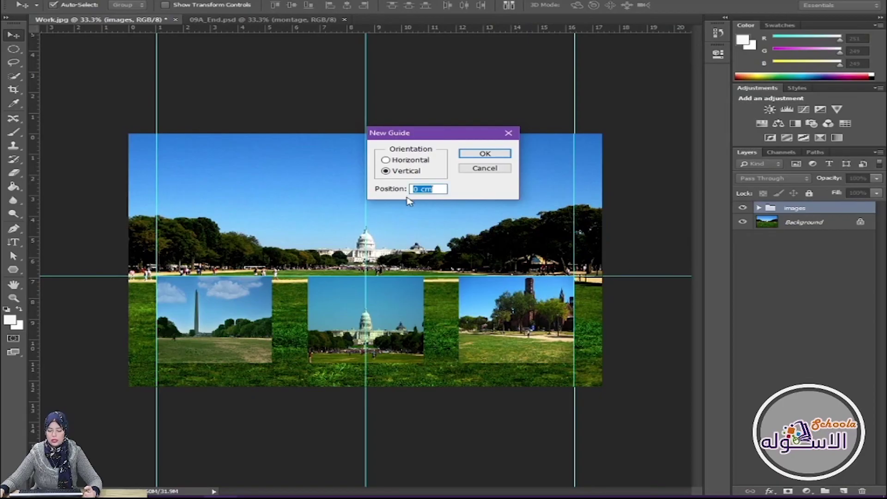
pyautogui.moveTo(418, 190); pyautogui.dragTo(408, 190)
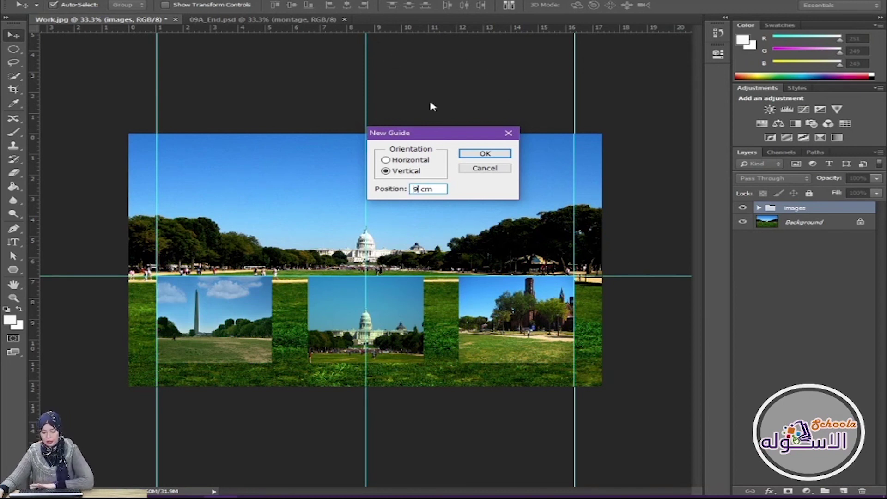
pyautogui.write('9')
pyautogui.click(484, 155)
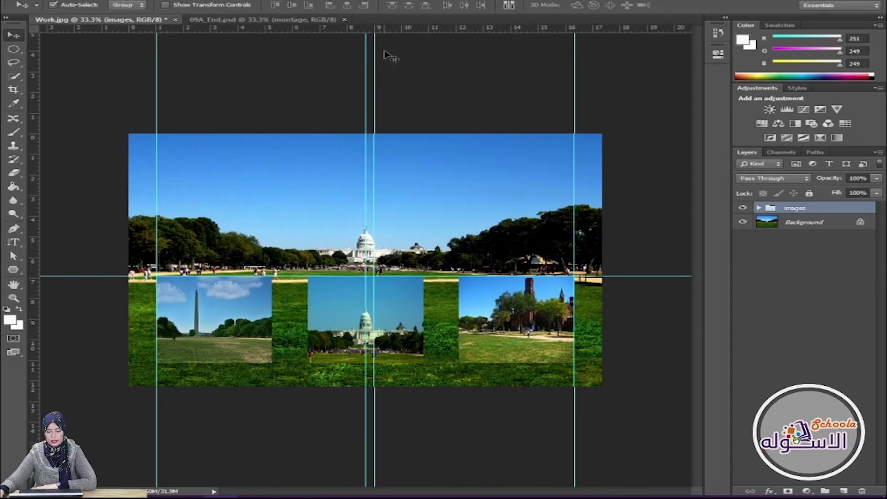